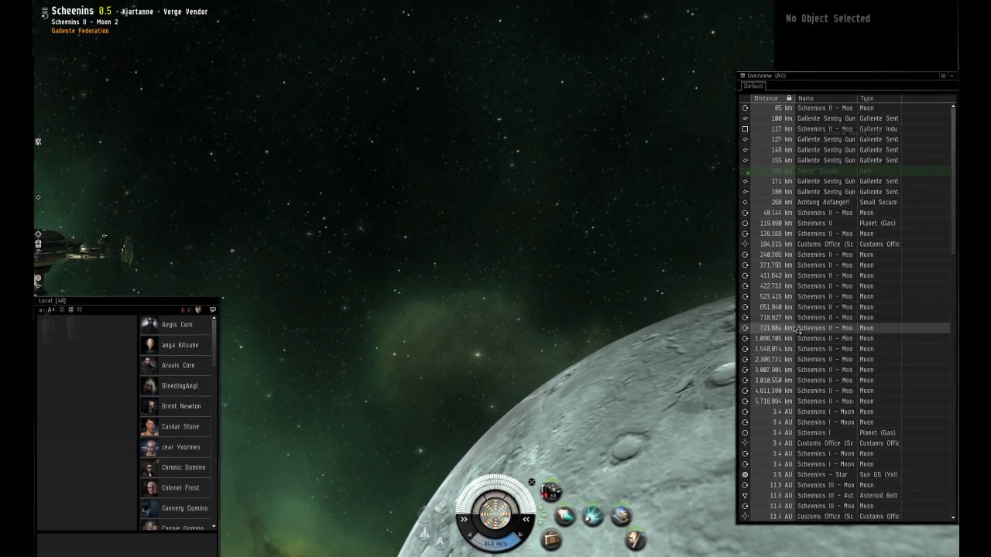
Select a moon in the overview and swing the camera toward the nebula.
left_click(805, 253)
scroll(813, 255, "down", 10)
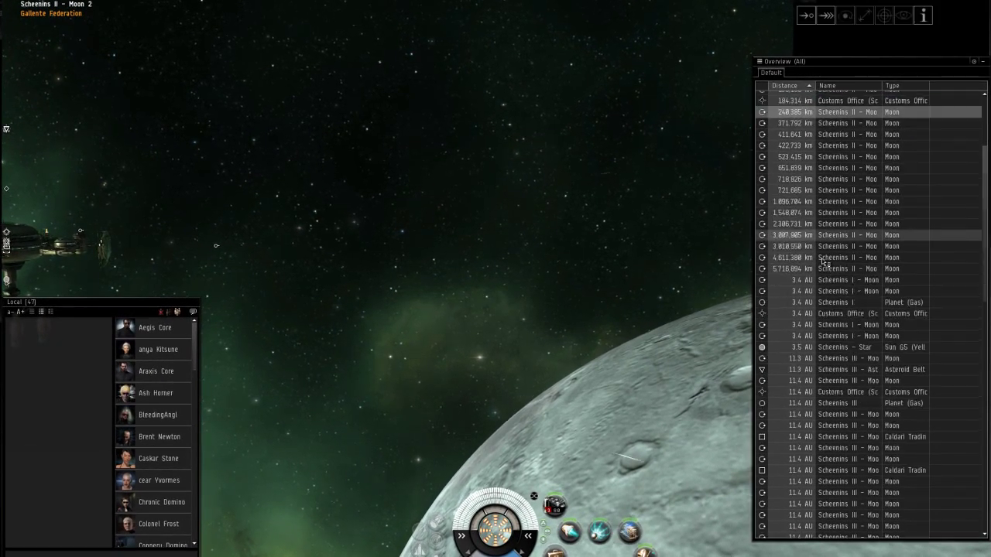
scroll(821, 262, "down", 10)
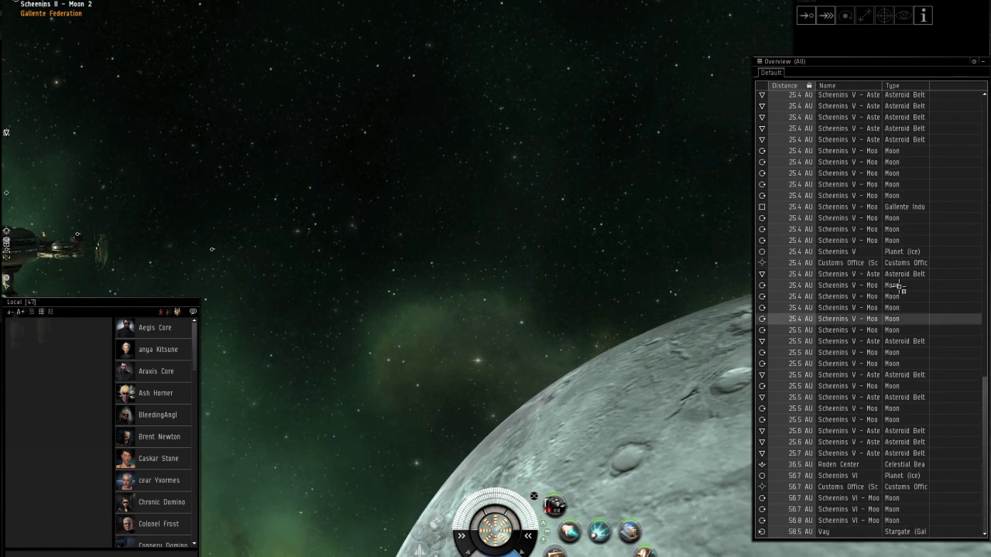
left_click_drag(727, 248, 511, 193)
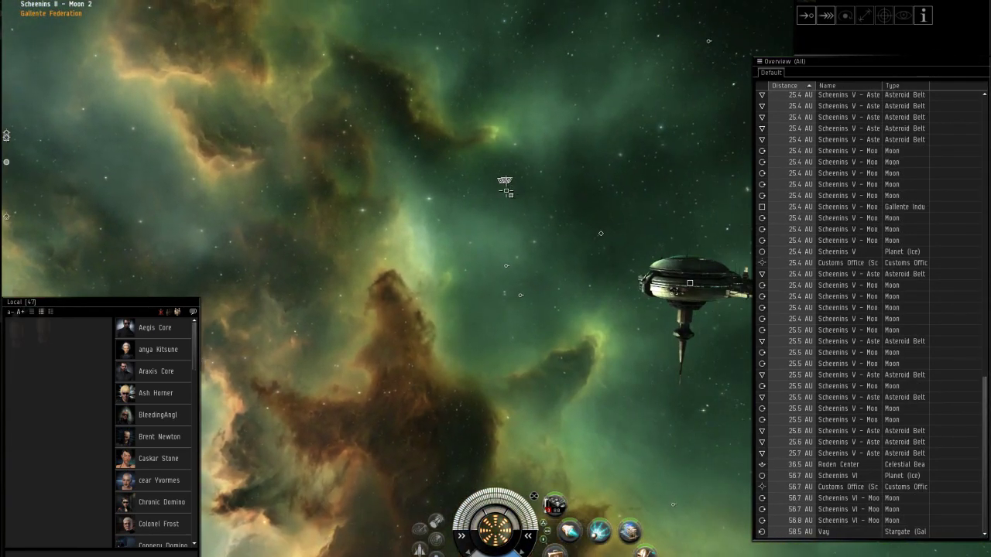
mouse_move(501, 181)
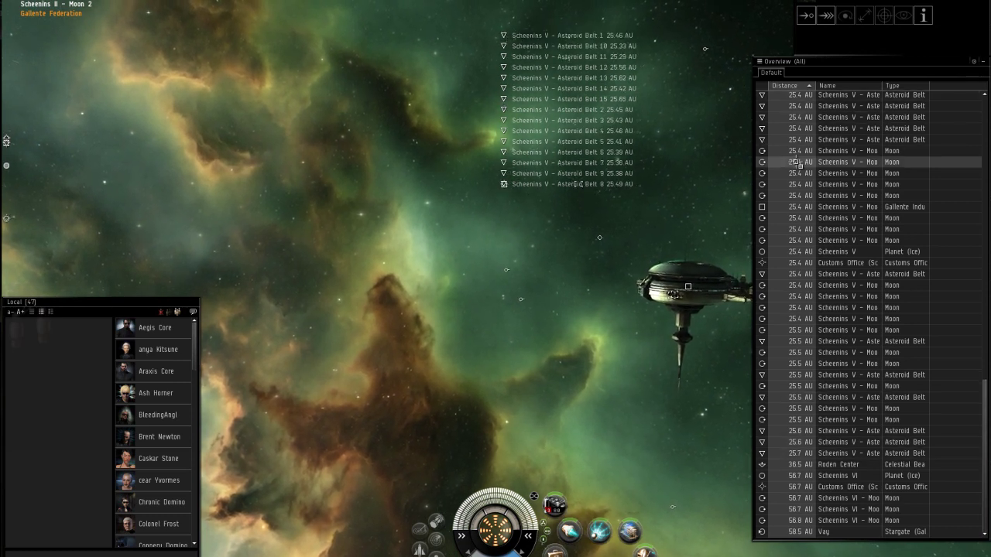
Hide all brackets, then switch to Show All Brackets so every object in space is bracketed.
left_click(761, 67)
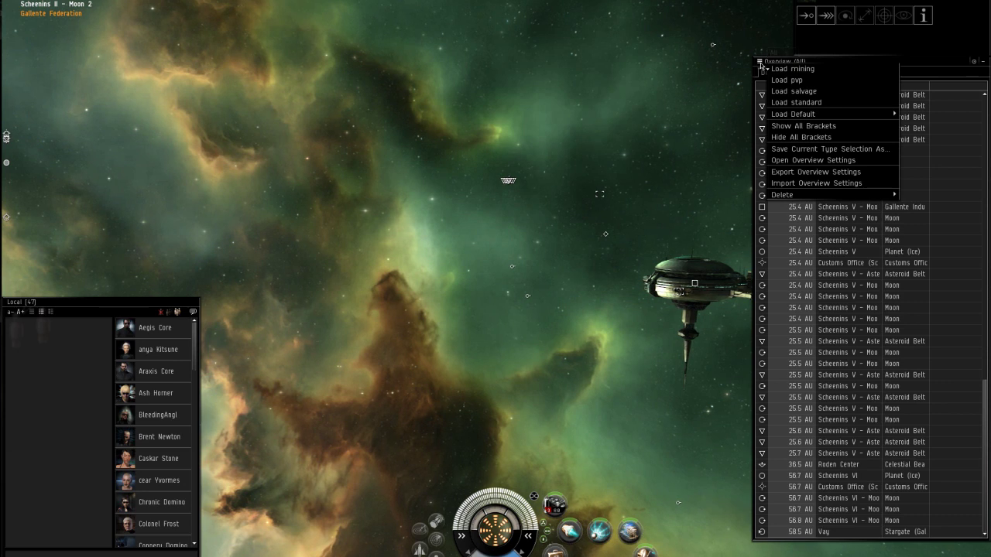
left_click(805, 137)
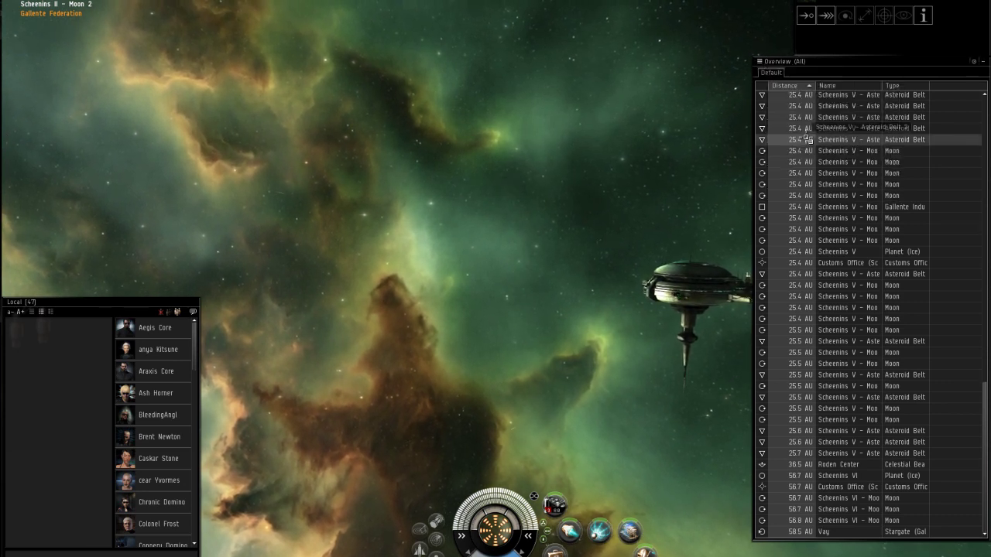
left_click(761, 63)
left_click(805, 127)
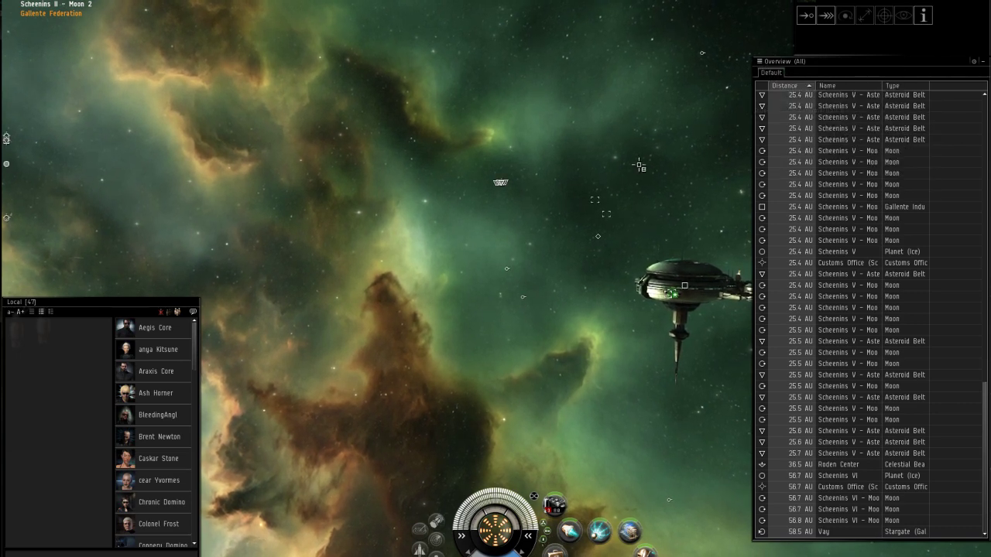
Rotate the camera around the station and bring up the overview options menu again.
left_click_drag(407, 45, 445, 62)
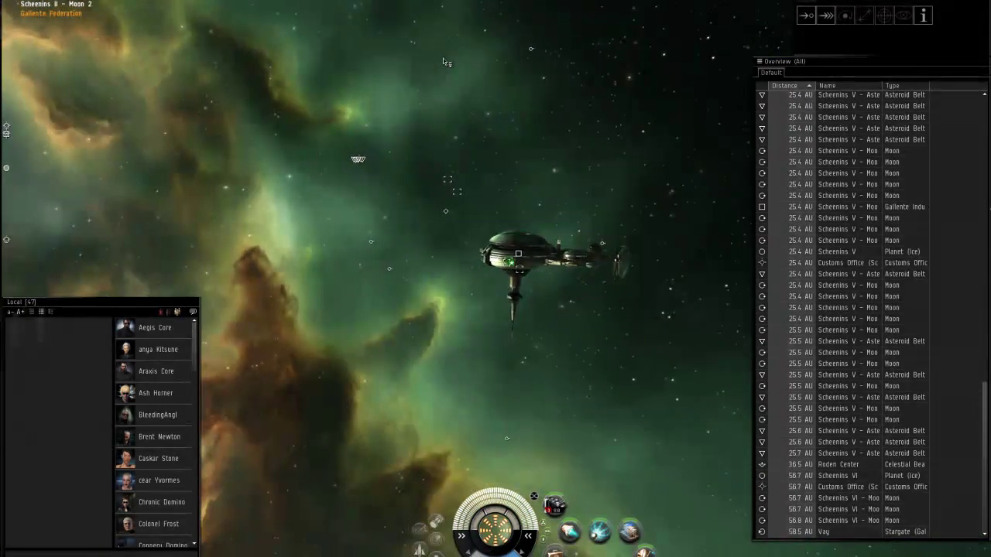
mouse_move(358, 159)
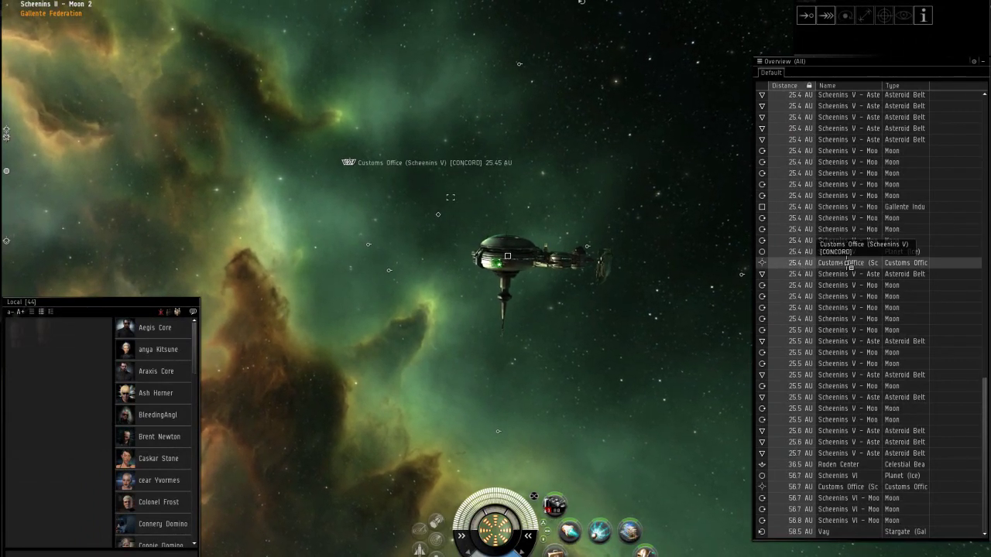
left_click_drag(596, 246, 619, 213)
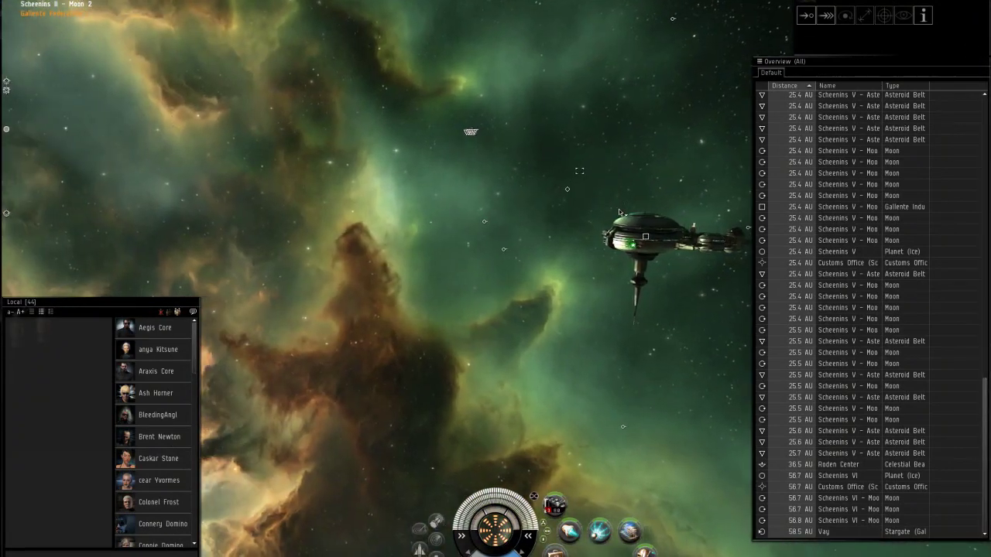
left_click(760, 65)
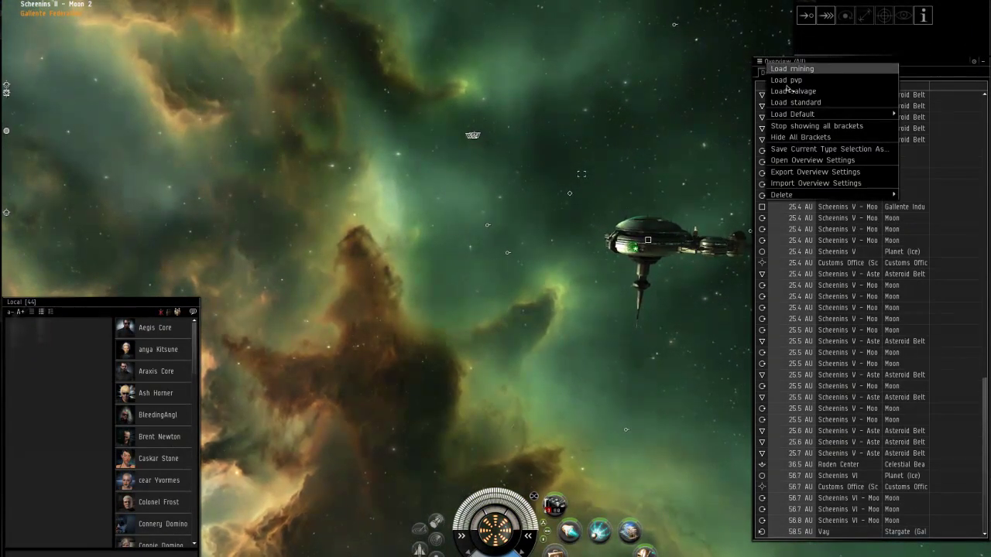
Go to Overview Settings and select the Default tab name to replace it with Standard.
left_click(805, 161)
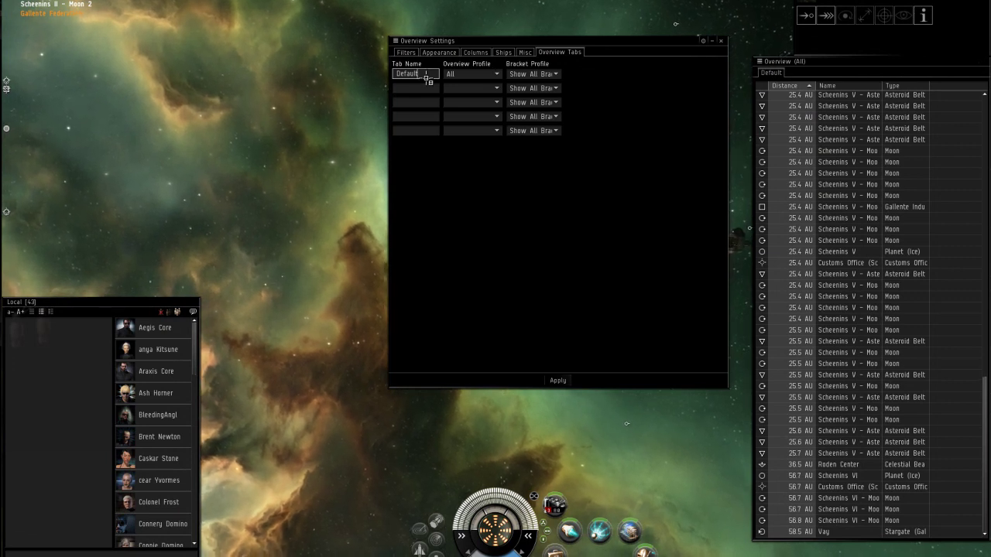
key("ctrl+a")
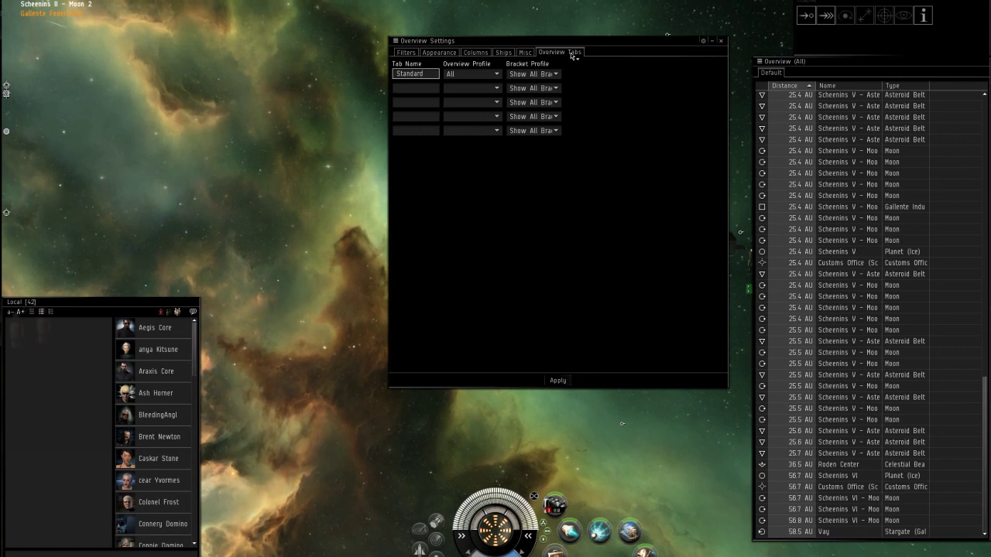
Deselect all filter types and tick only Stargate under the Celestial group.
left_click(406, 52)
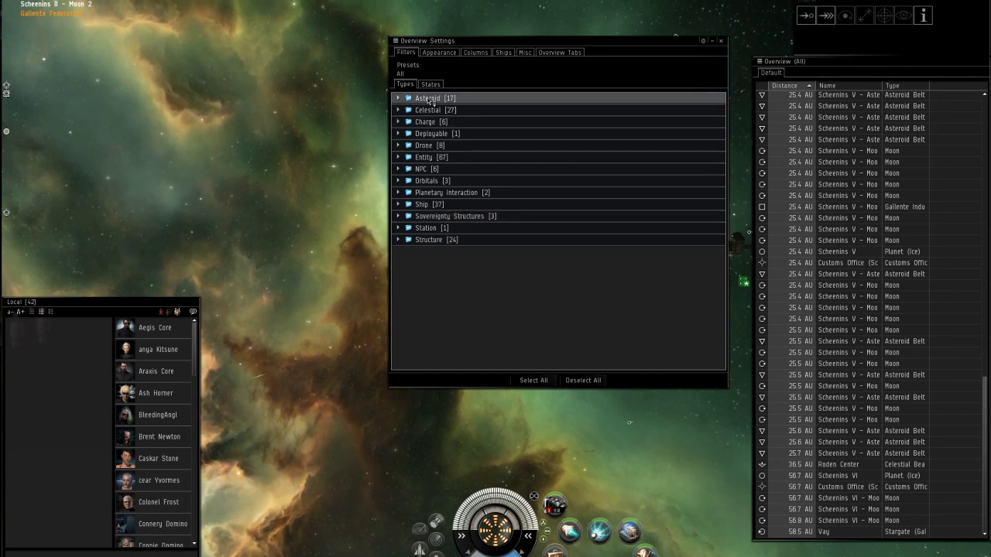
left_click(595, 385)
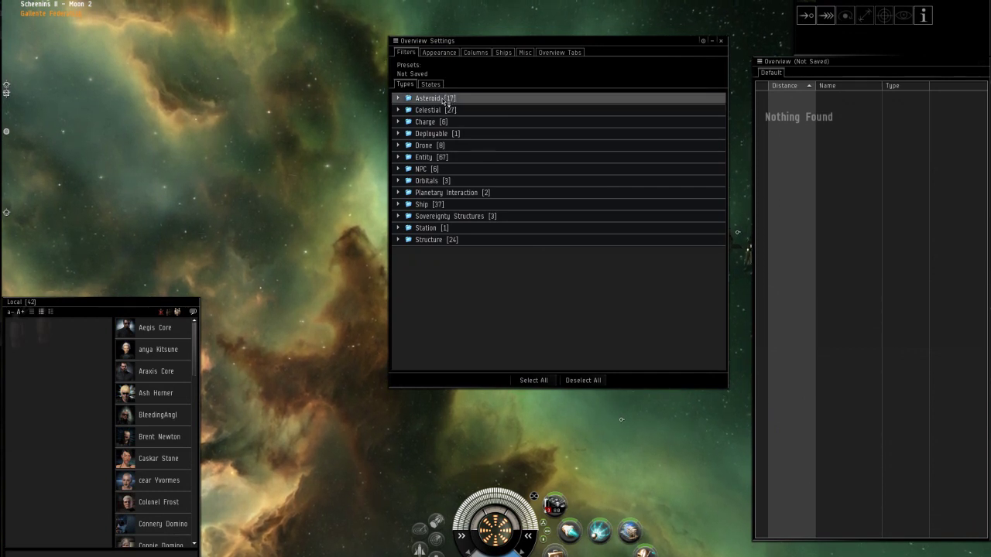
left_click(434, 111)
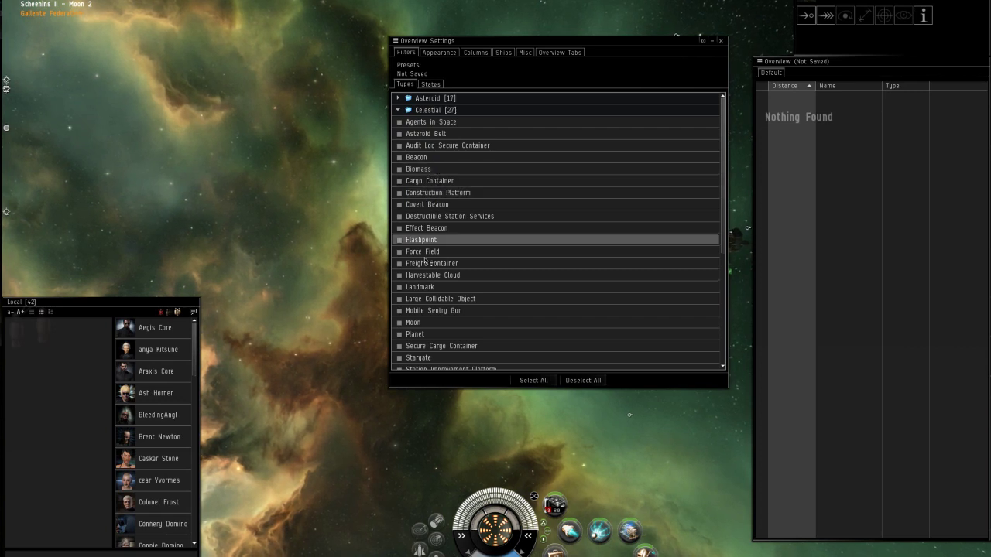
scroll(426, 341, "down", 1)
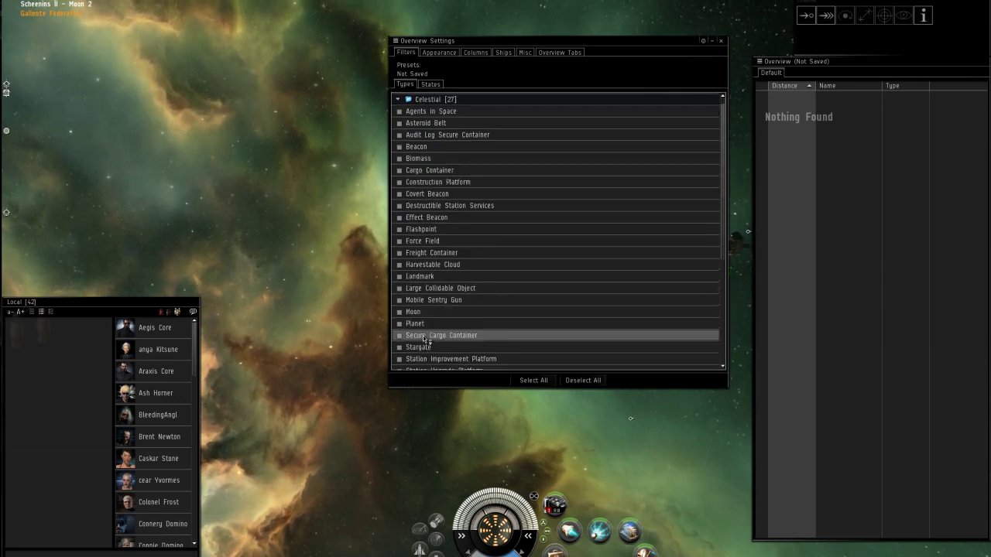
left_click(421, 347)
scroll(427, 348, "down", 3)
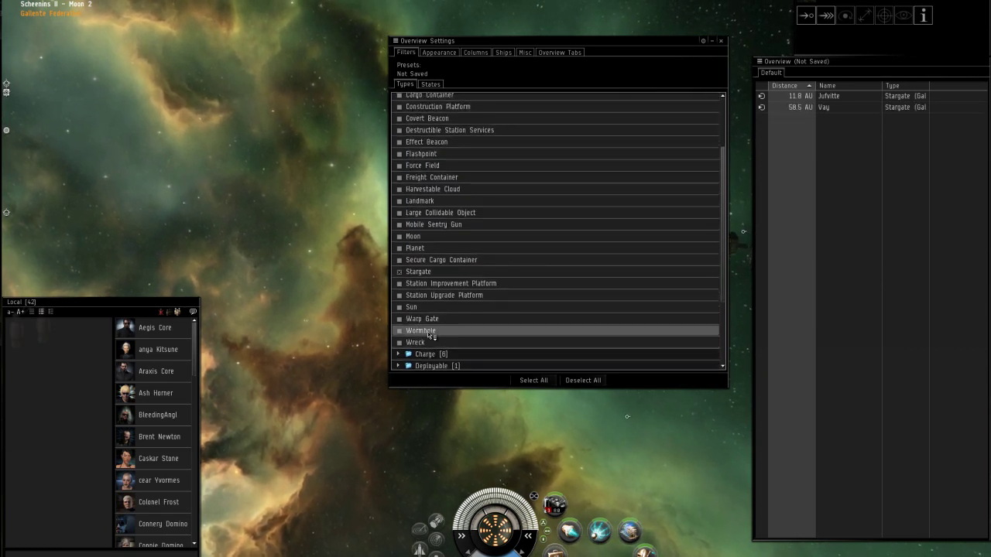
scroll(507, 204, "up", 4)
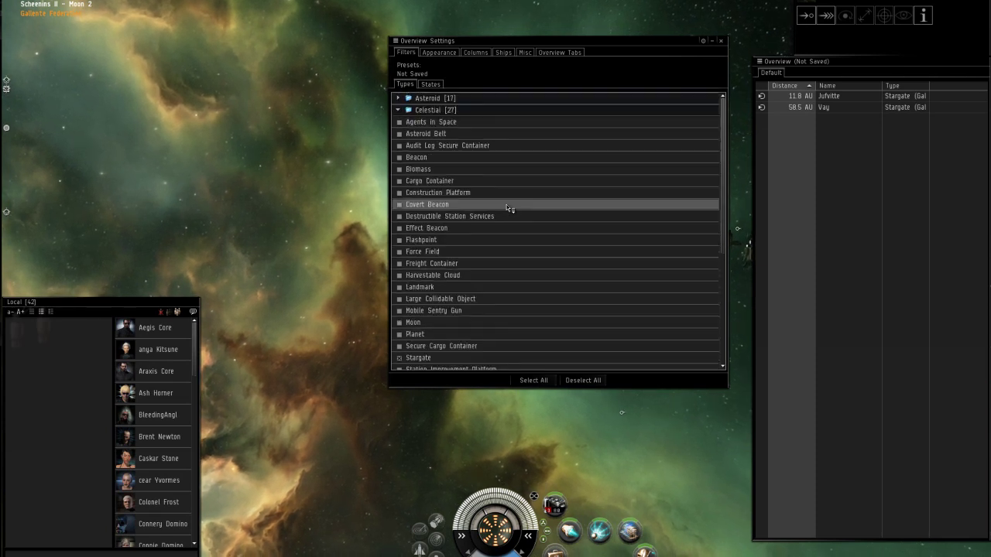
left_click(456, 111)
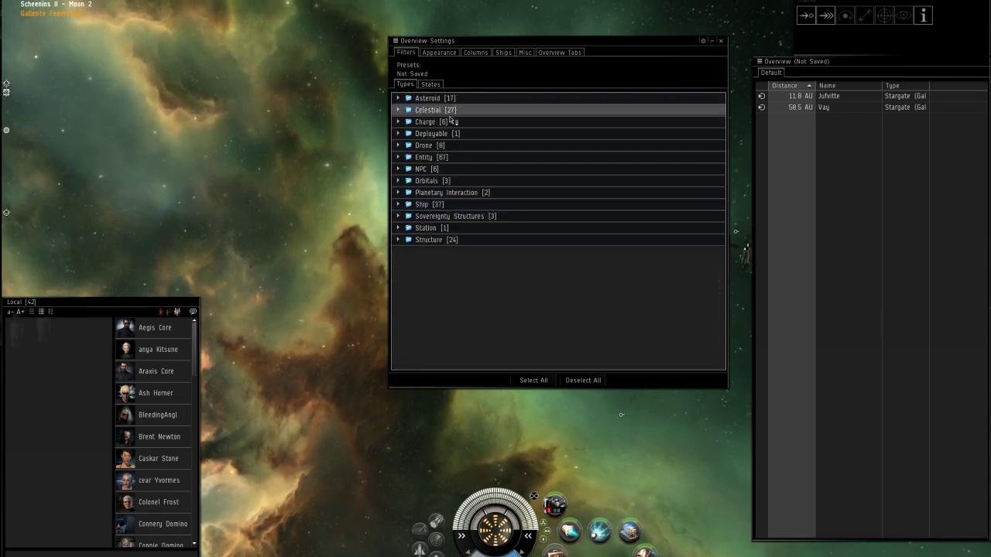
Expand the Entity group and tick Rogue Drone in the type filter.
left_click(446, 158)
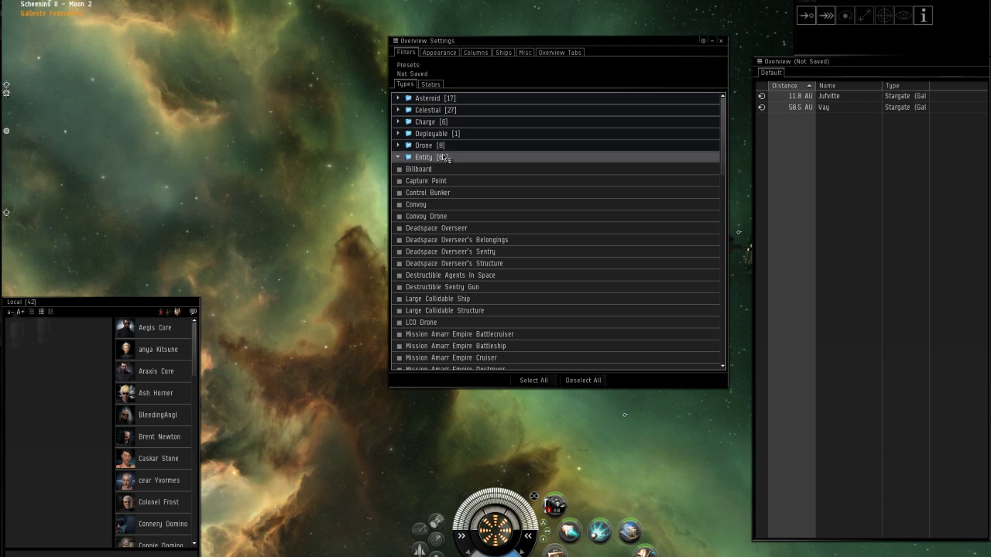
scroll(455, 329, "down", 5)
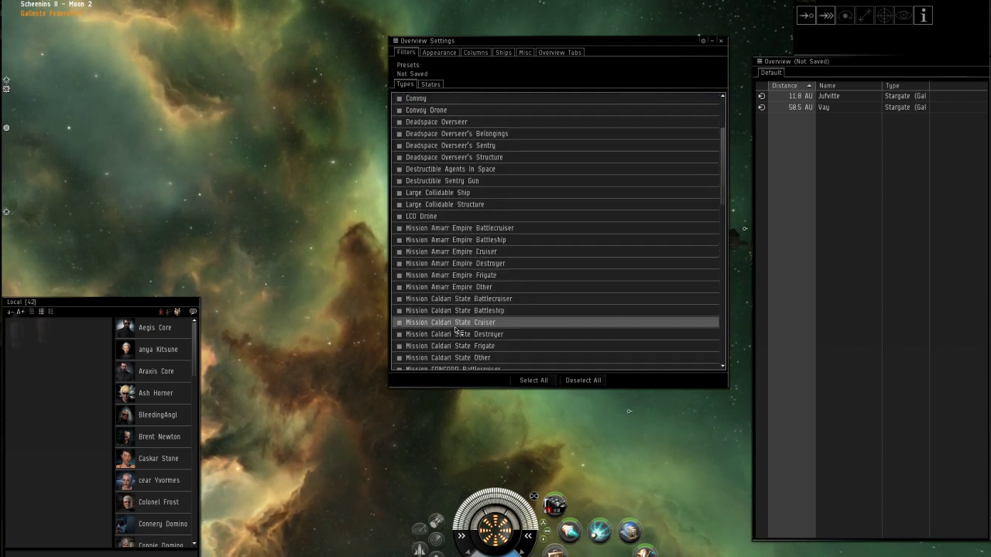
scroll(455, 330, "down", 12)
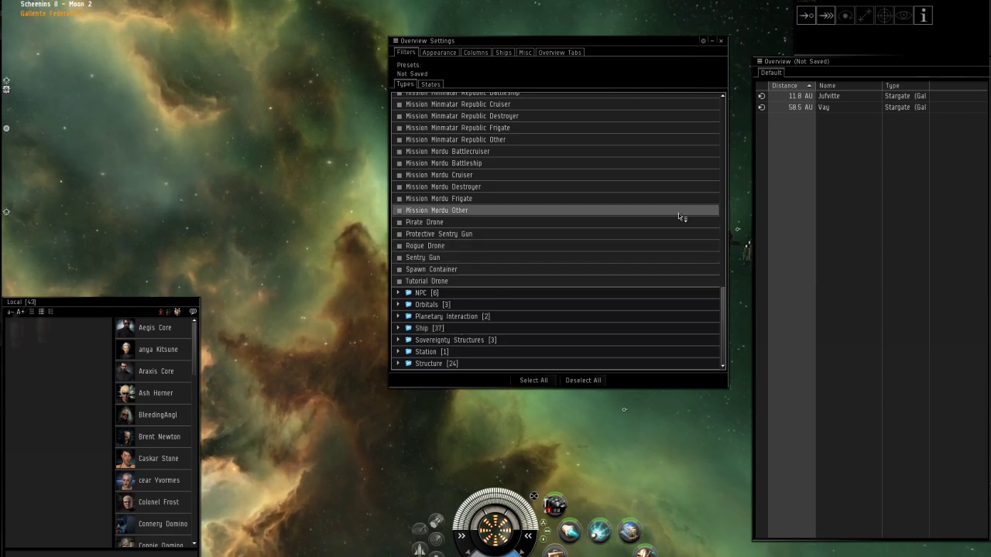
scroll(612, 284, "up", 15)
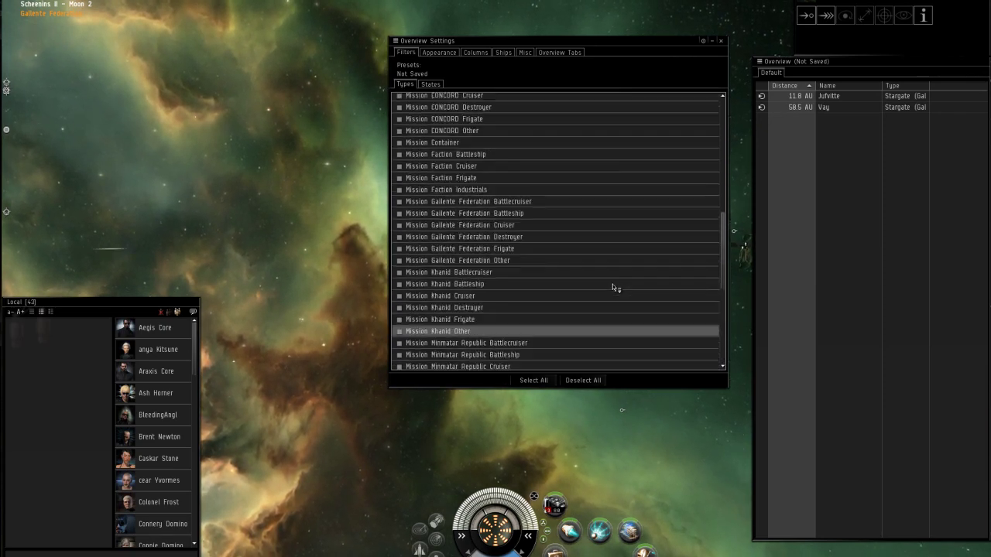
scroll(612, 285, "down", 15)
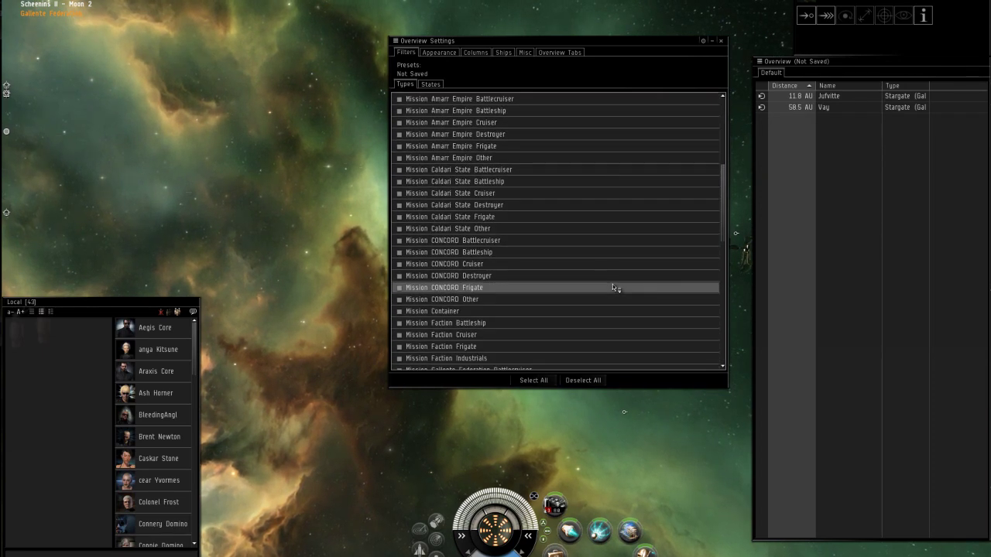
scroll(612, 284, "down", 3)
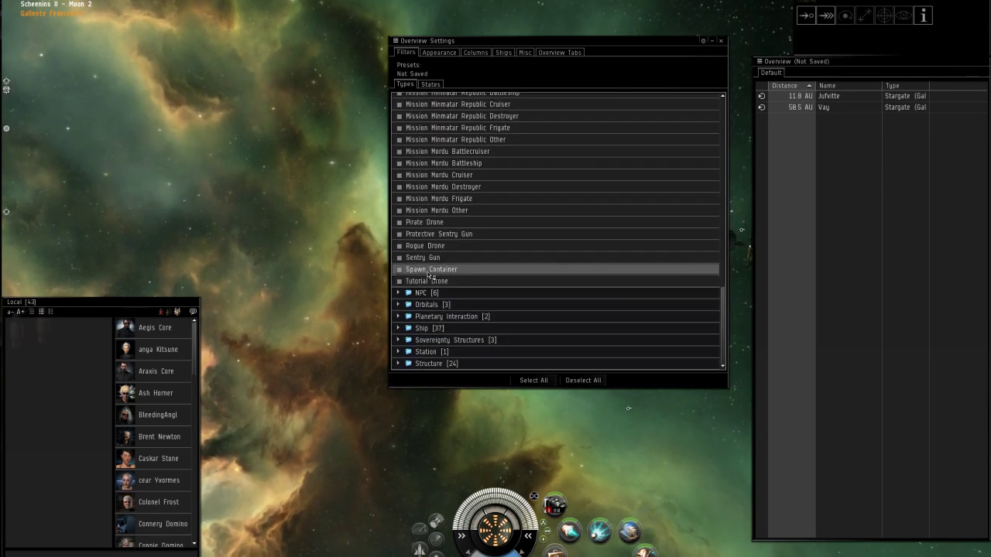
left_click(426, 246)
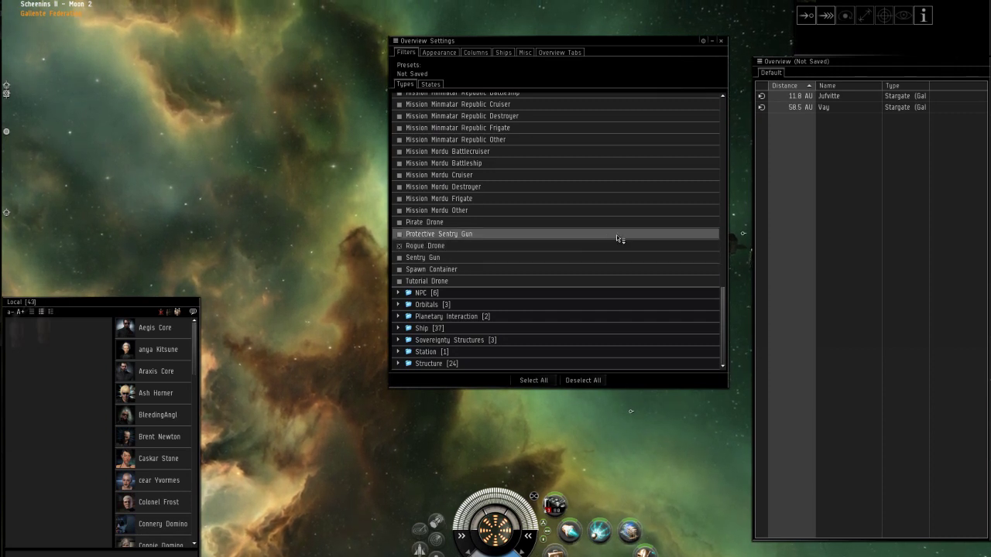
Tick Pirate NPC under the NPC group and select every type in the Ship group.
left_click(430, 294)
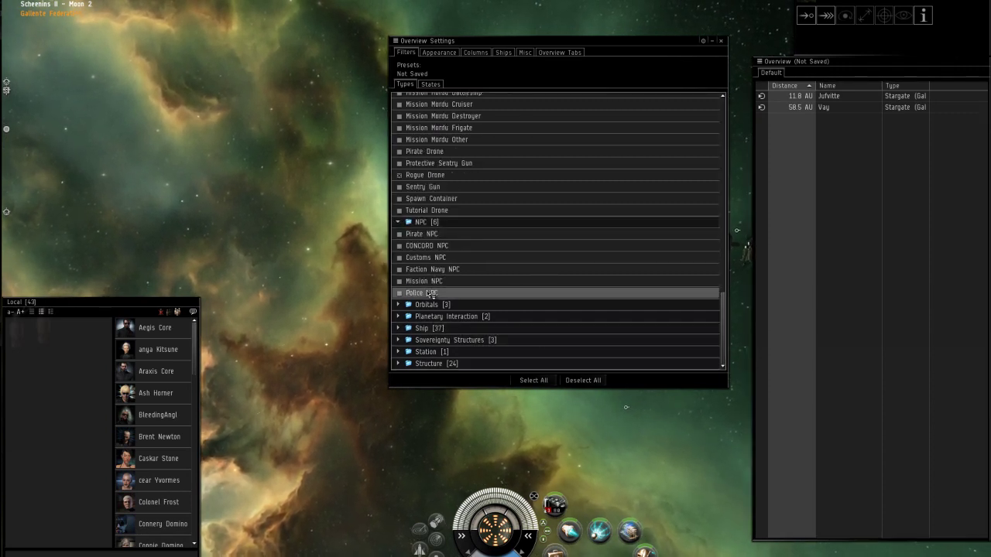
left_click(432, 234)
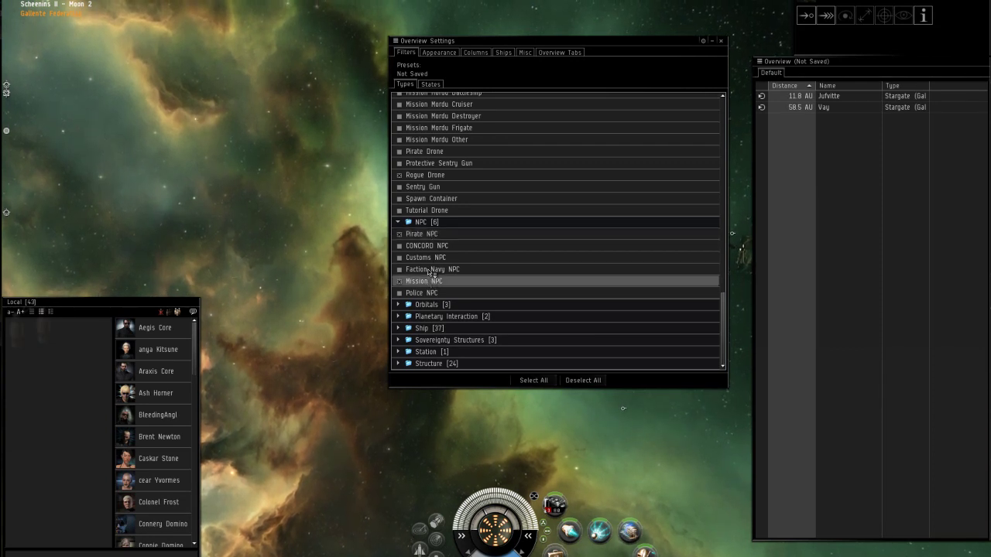
left_click(432, 223)
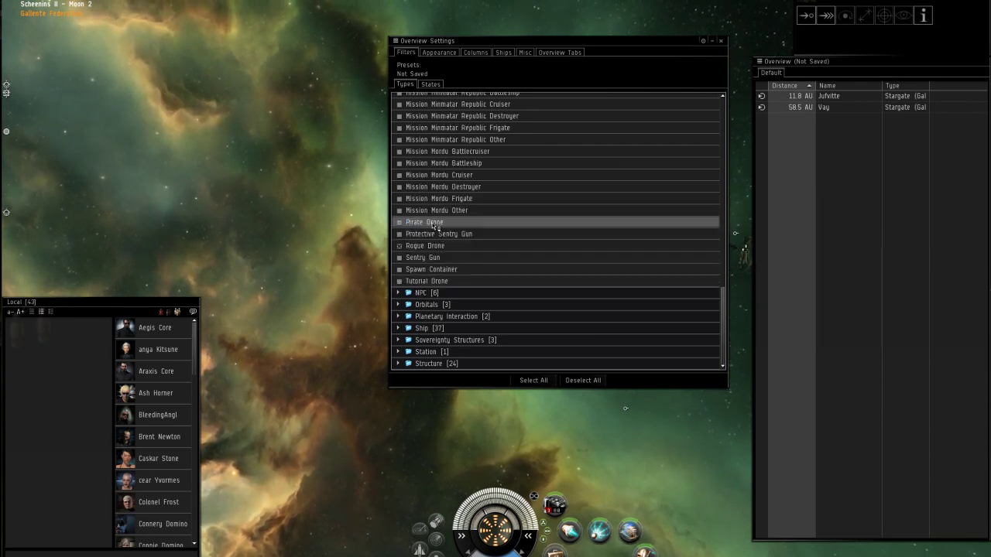
right_click(438, 328)
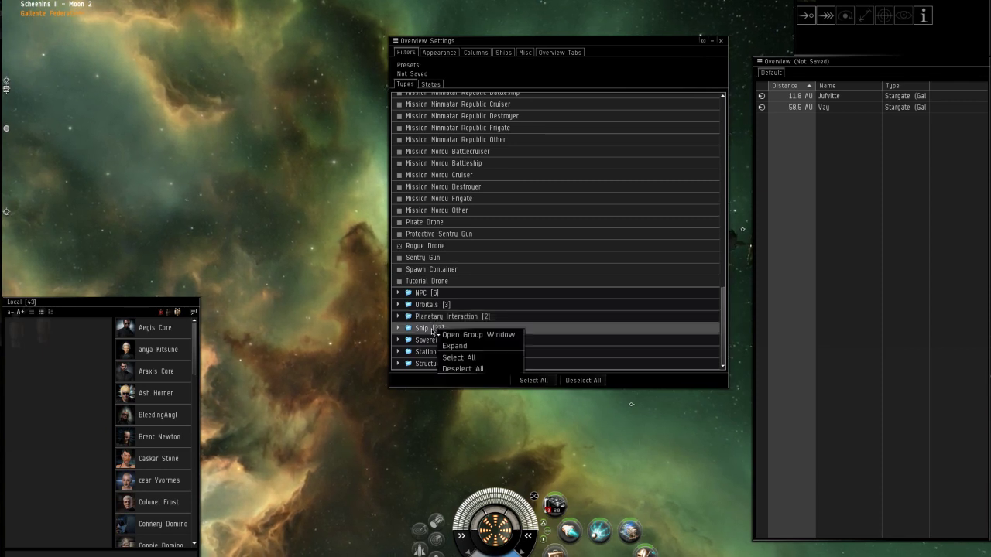
left_click(456, 358)
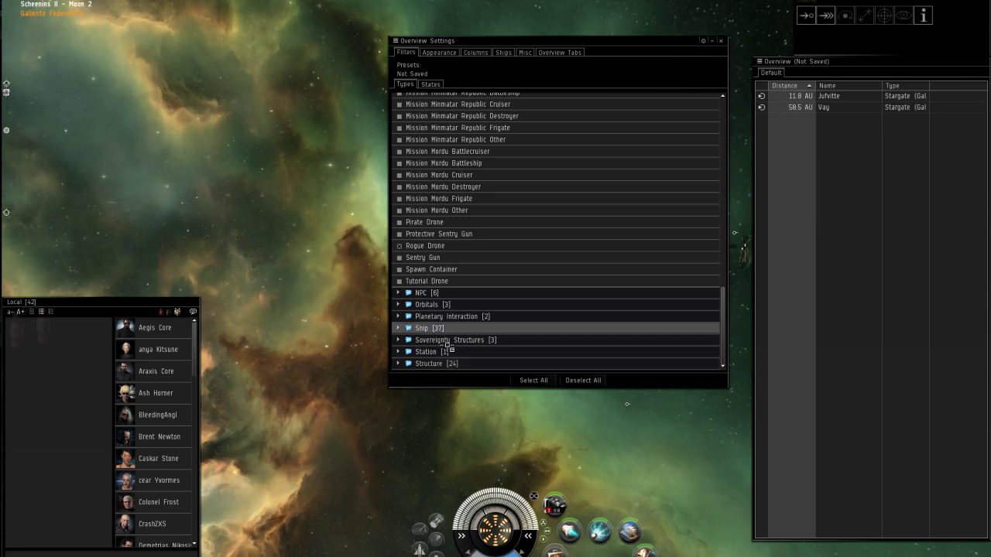
left_click(440, 53)
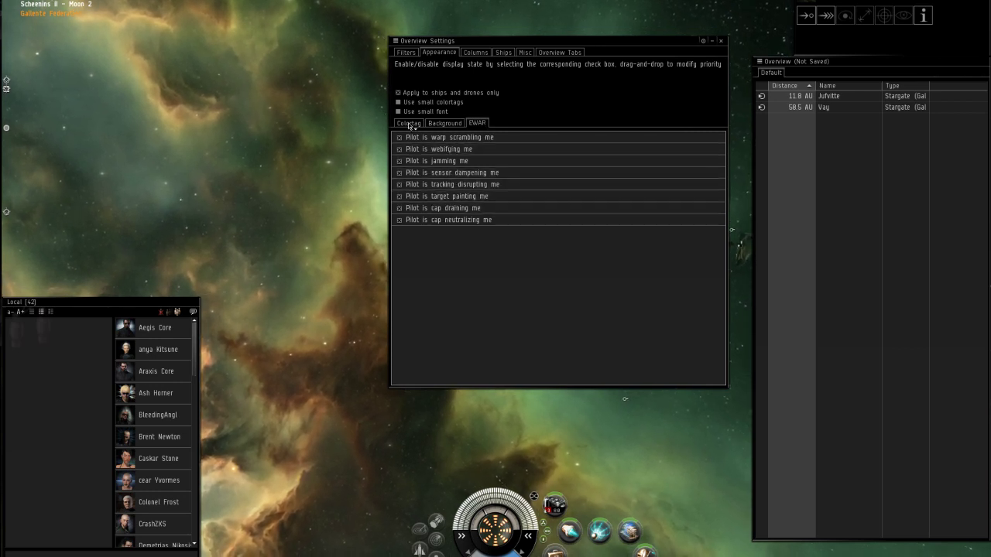
left_click(407, 123)
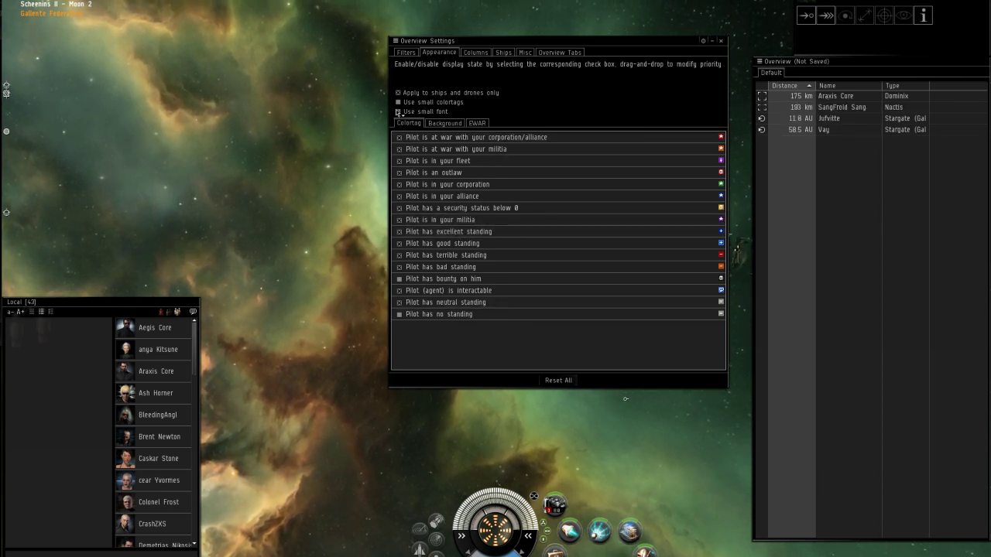
left_click(450, 123)
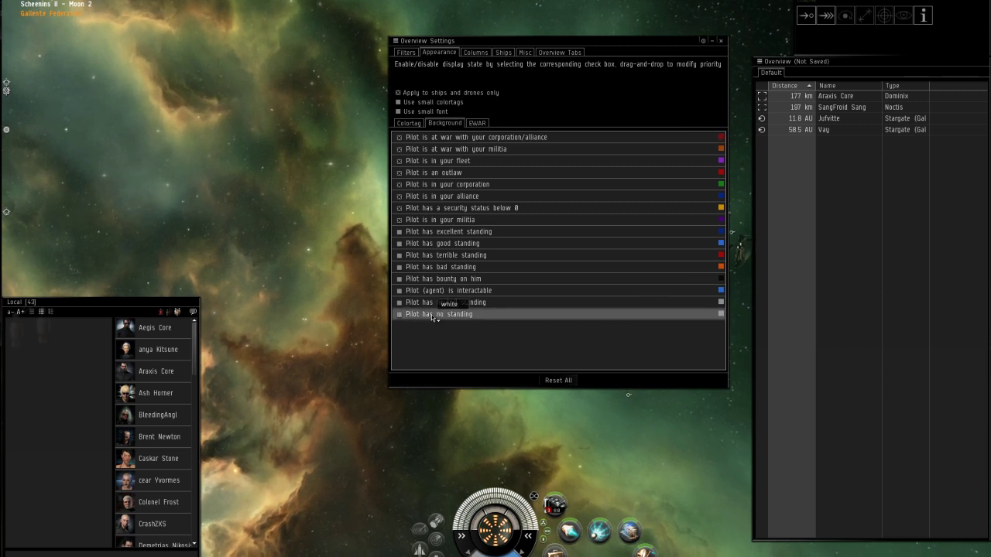
left_click(399, 314)
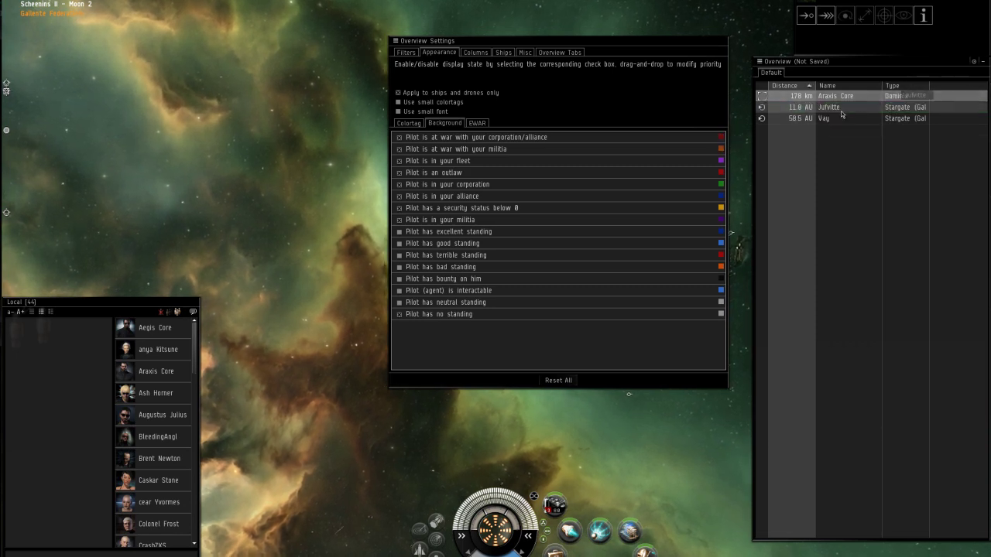
left_click(400, 314)
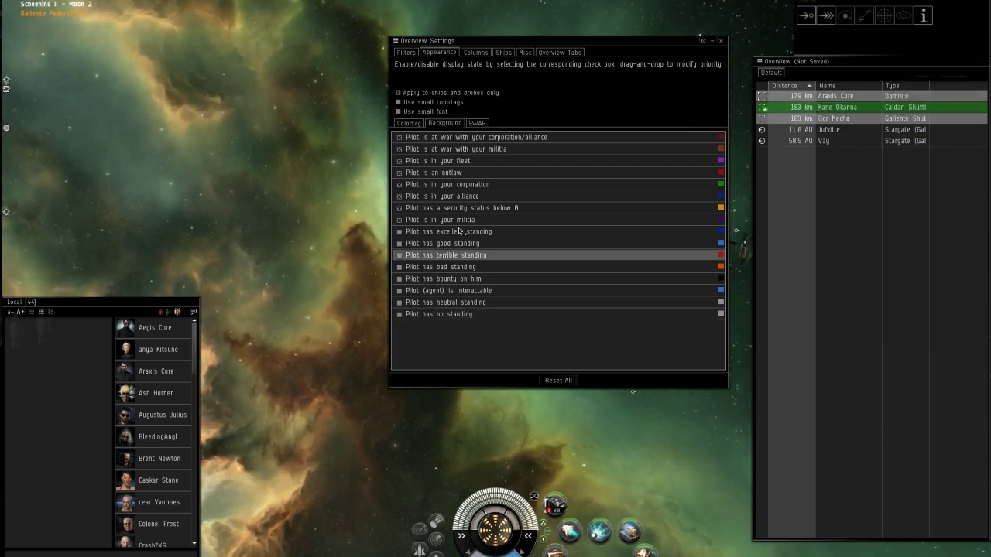
left_click(408, 52)
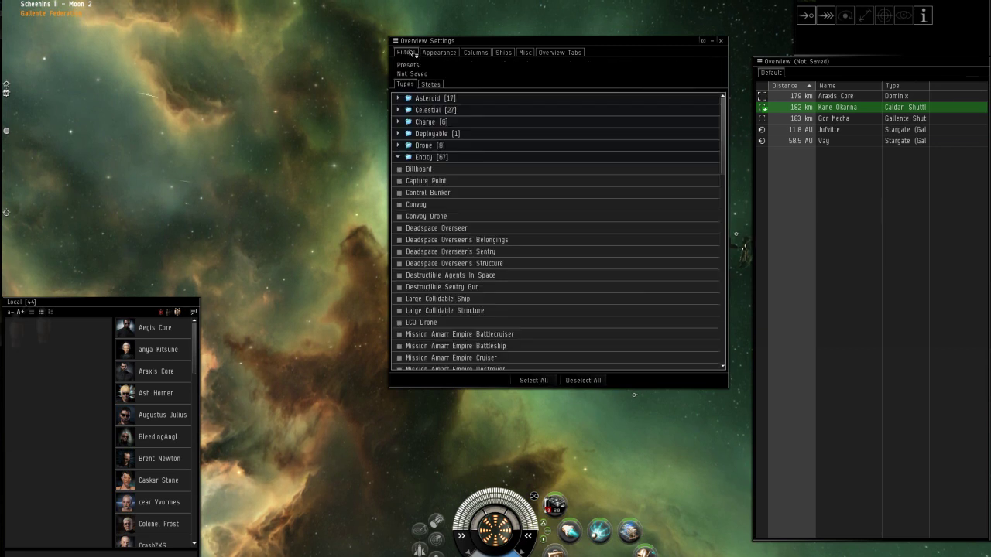
Save the current type selection as the 'Standard' preset, overwriting the existing one.
left_click(431, 85)
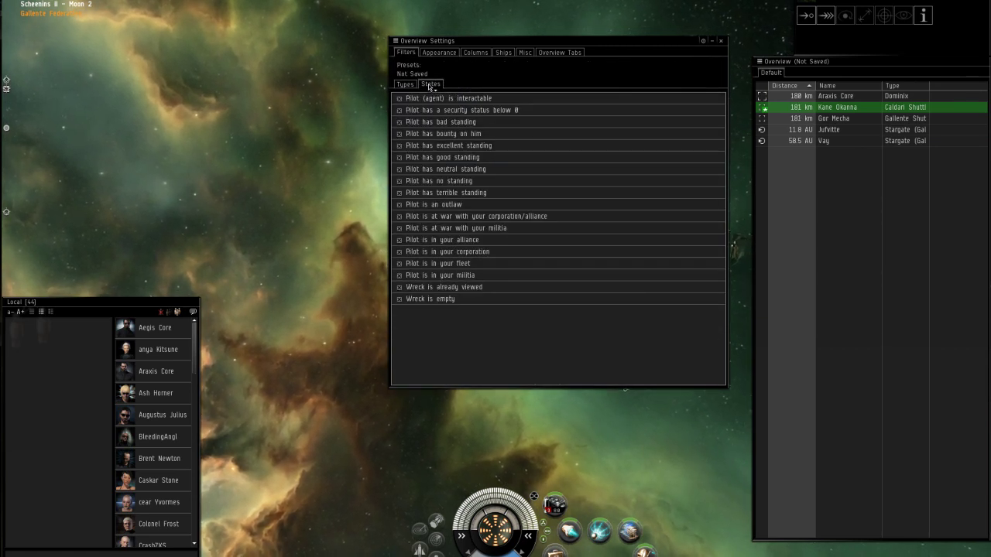
left_click(404, 85)
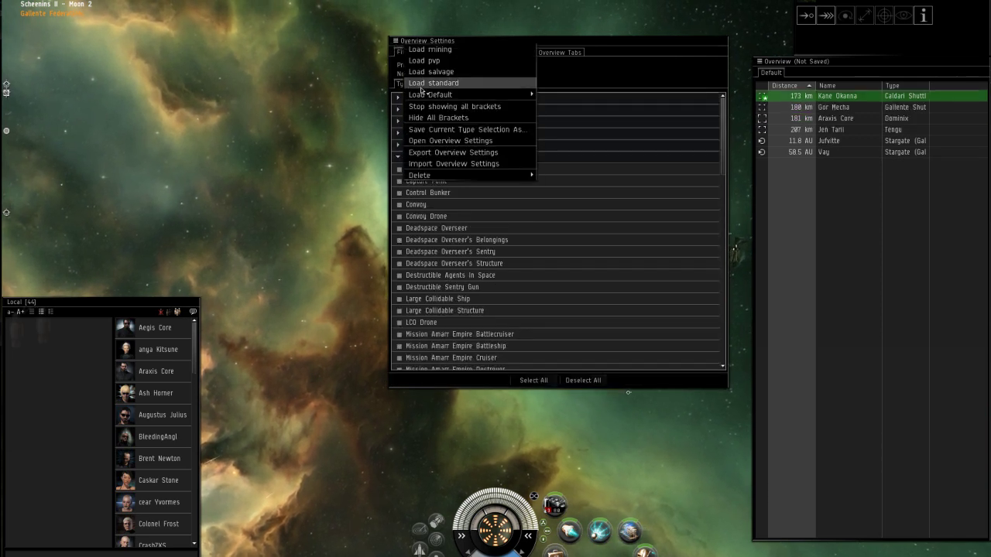
left_click(439, 129)
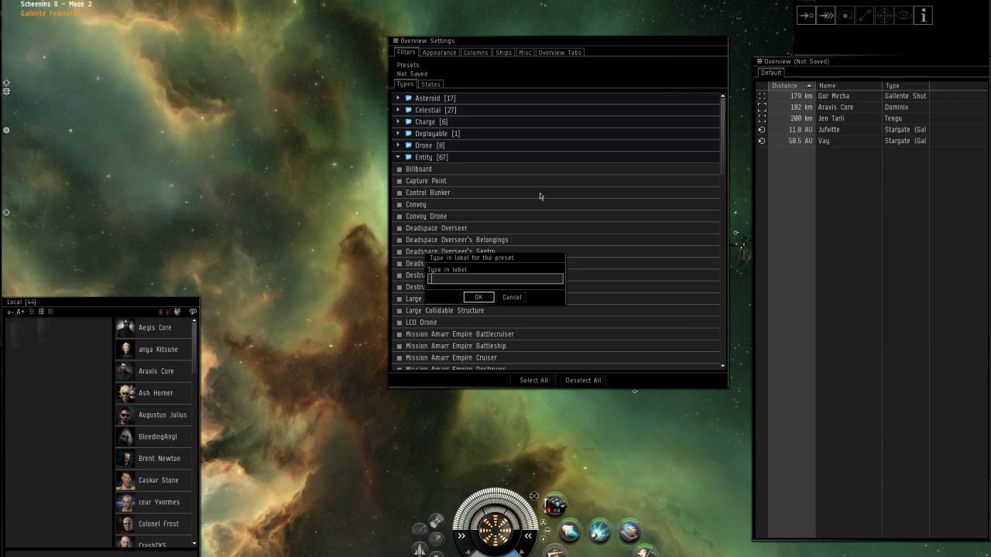
type("Standard")
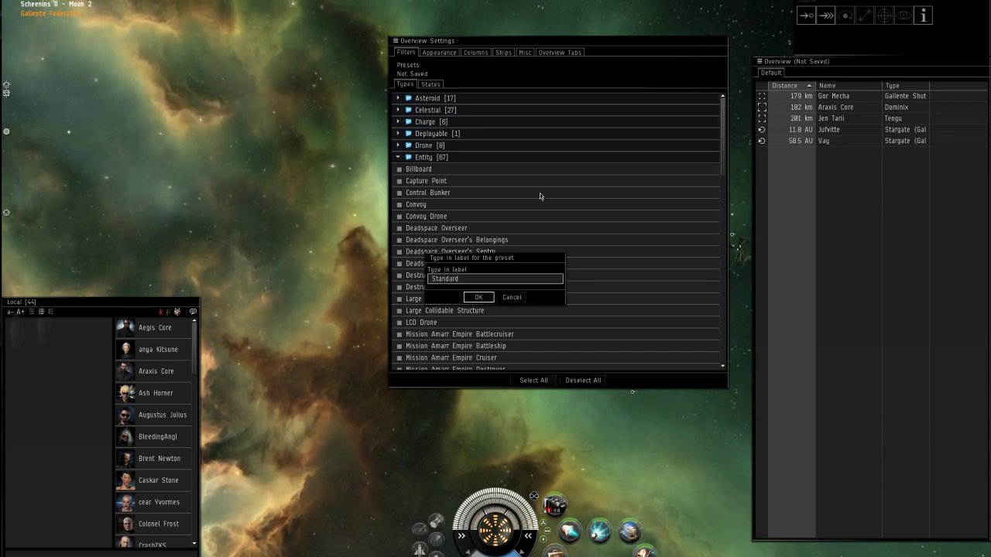
key("Return")
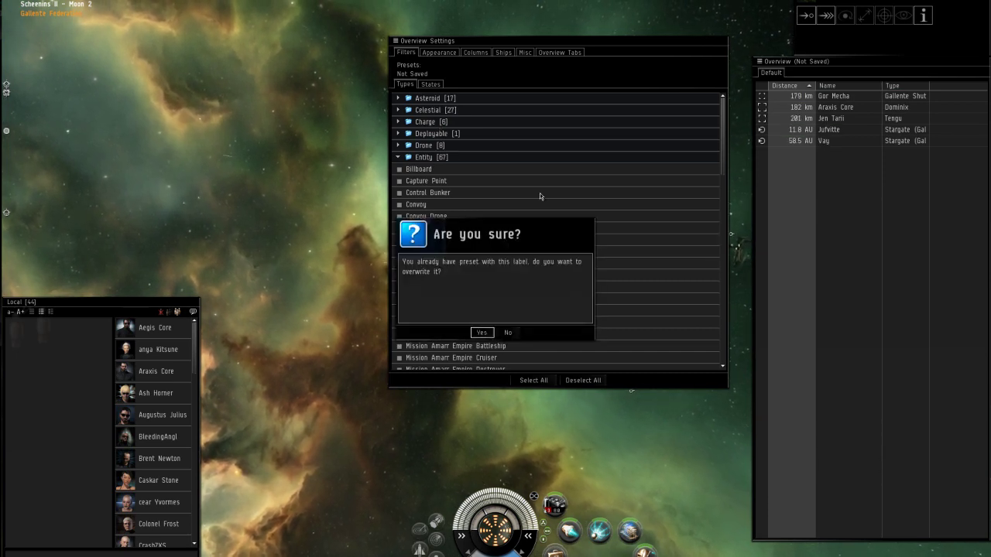
left_click(481, 332)
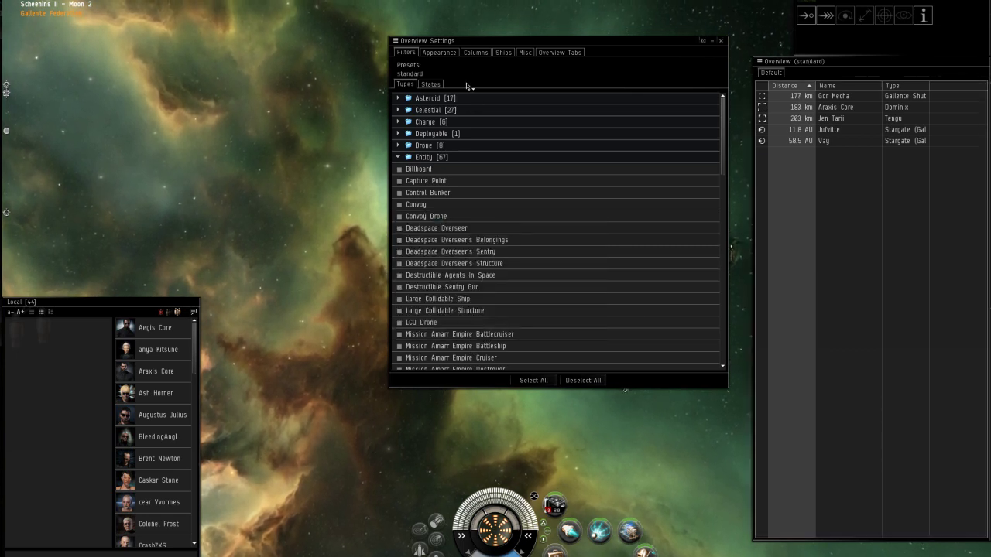
left_click(575, 53)
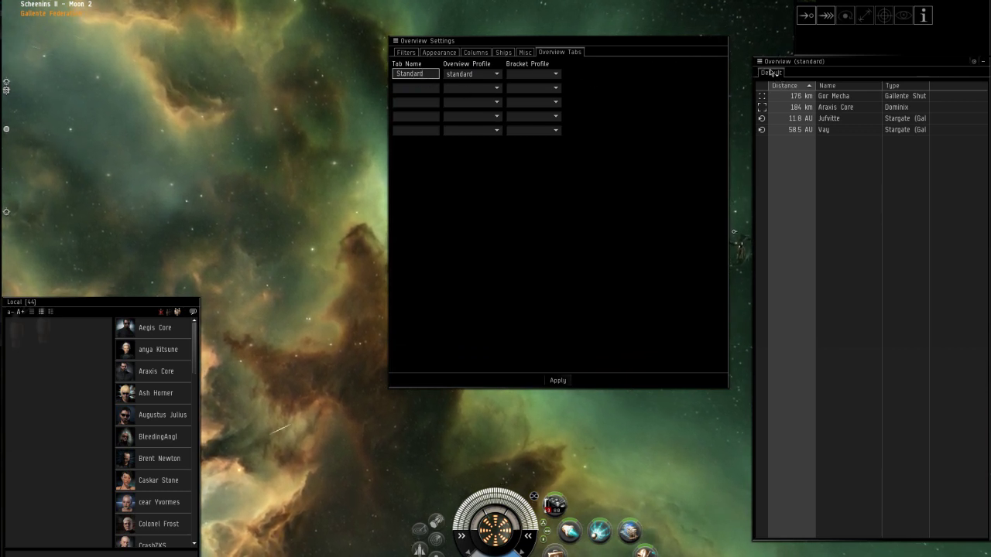
Apply the Standard tab name with the standard bracket profile, and show all brackets.
left_click(558, 380)
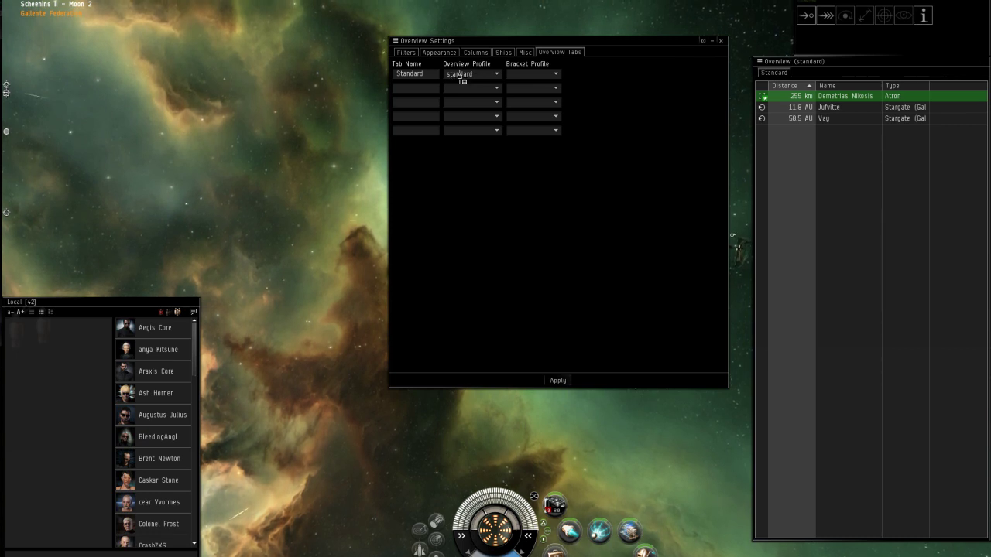
left_click(556, 74)
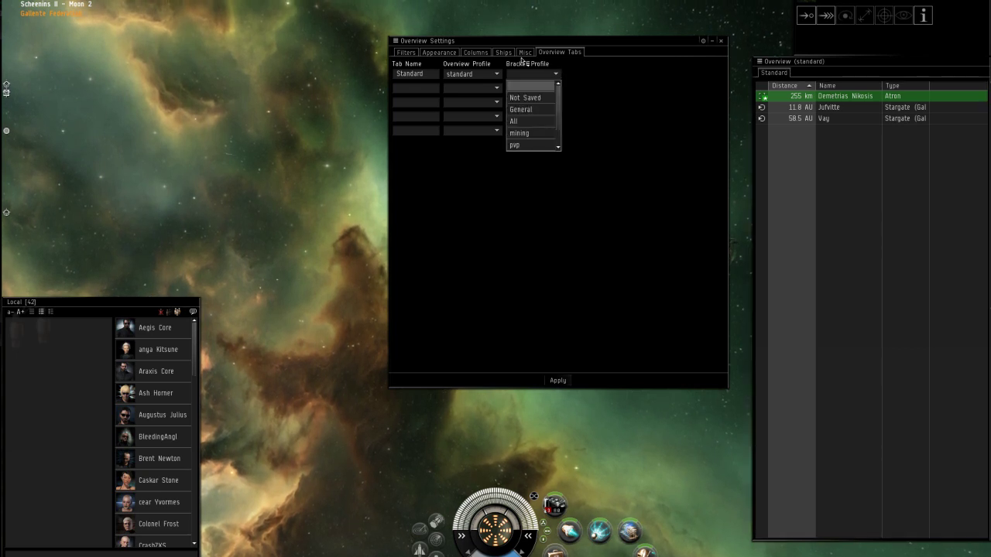
scroll(532, 140, "down", 2)
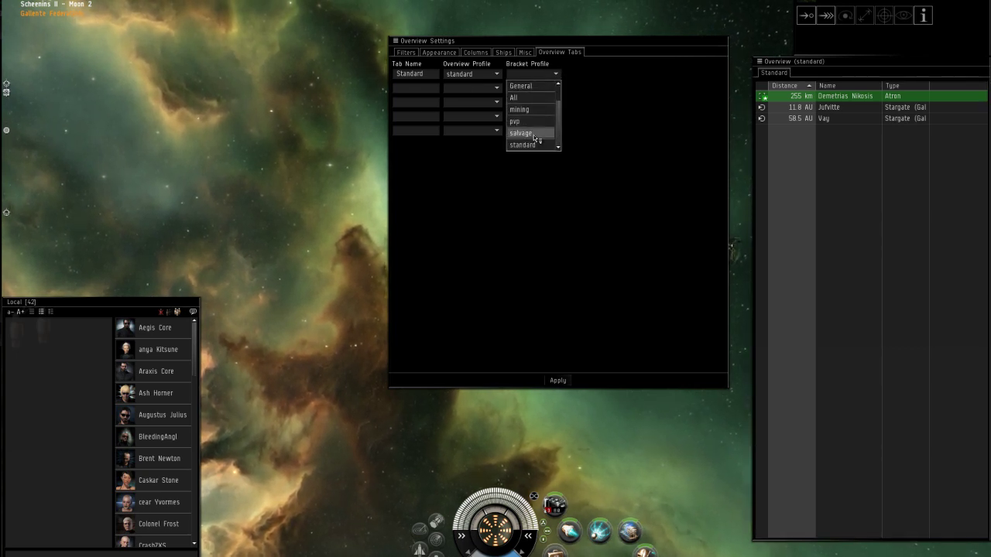
left_click(533, 145)
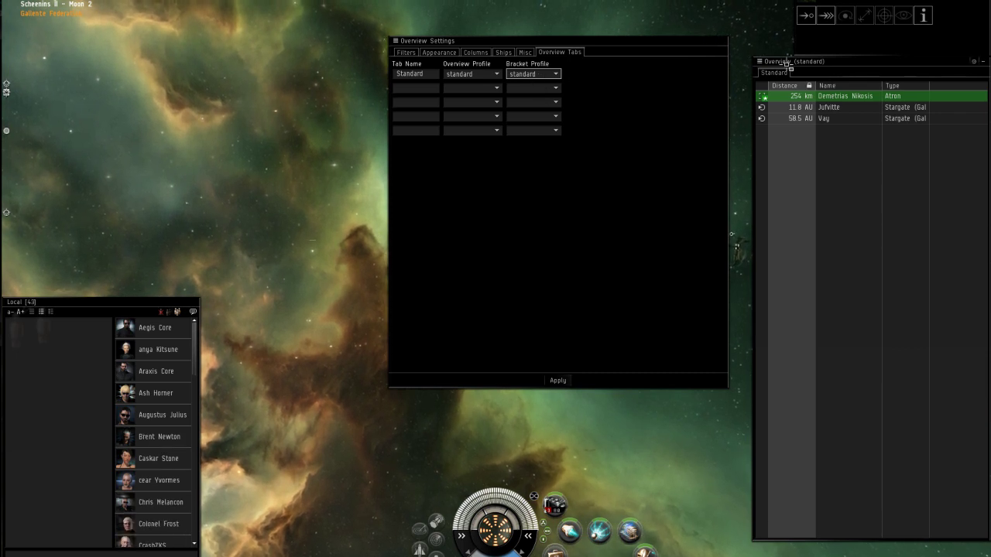
left_click(760, 62)
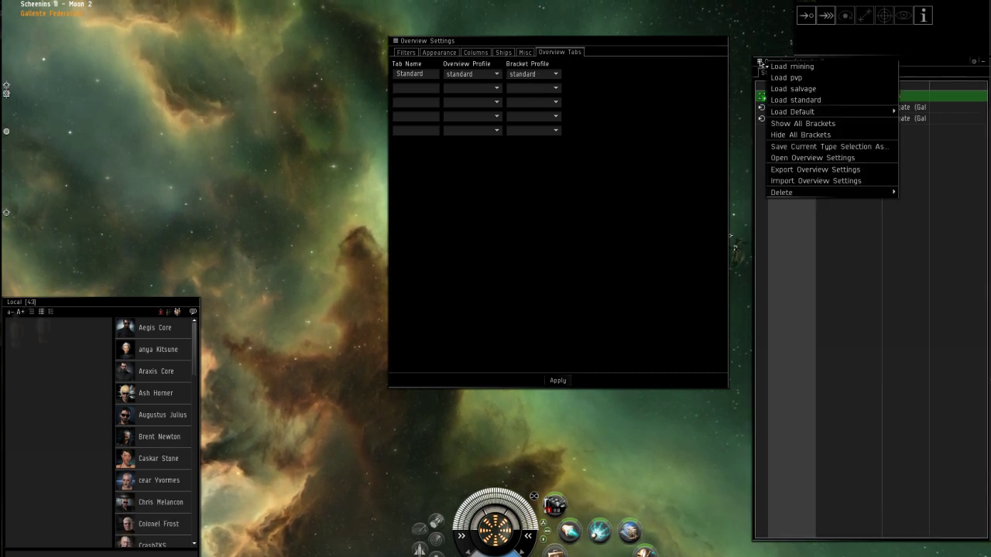
left_click(803, 124)
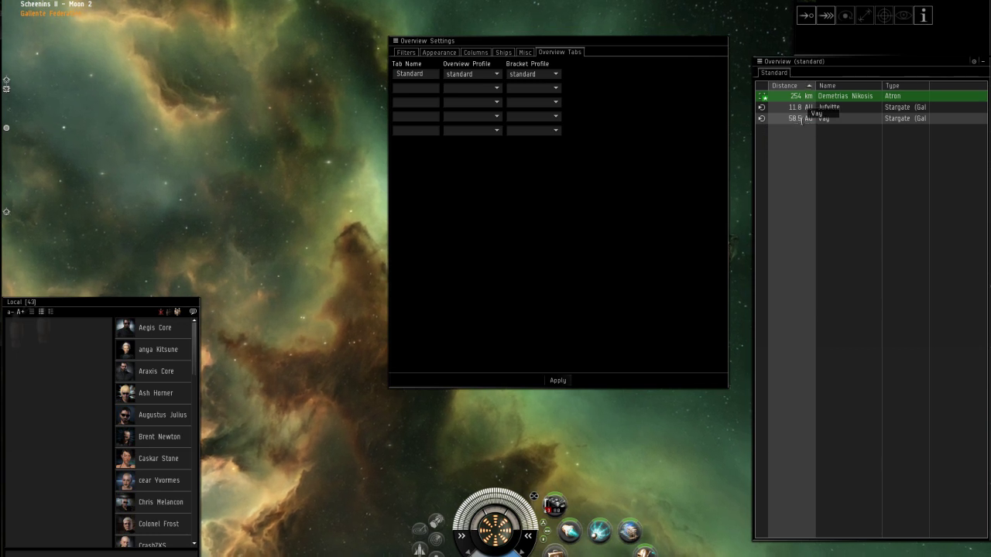
Save the type selection again as 'Standard', overwriting the existing preset.
left_click(396, 42)
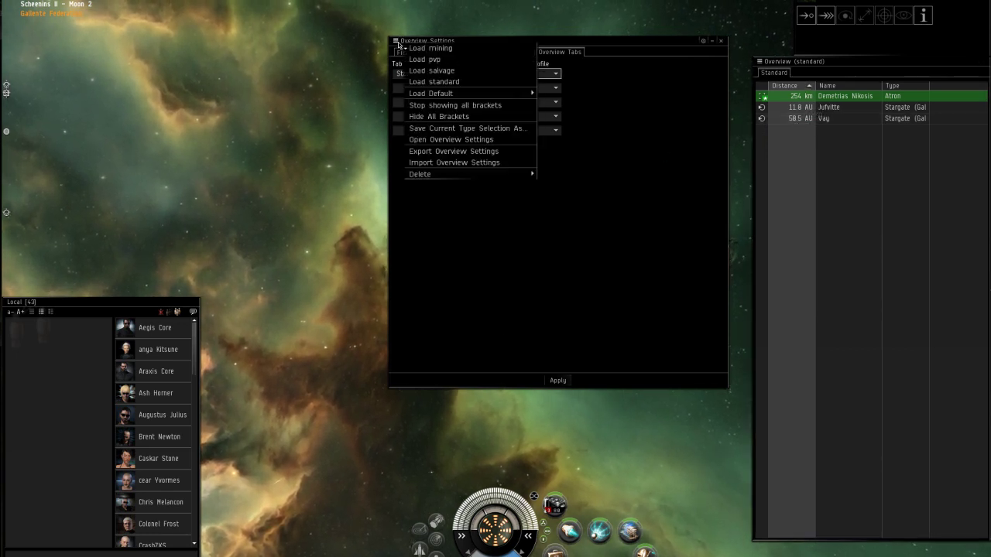
left_click(423, 127)
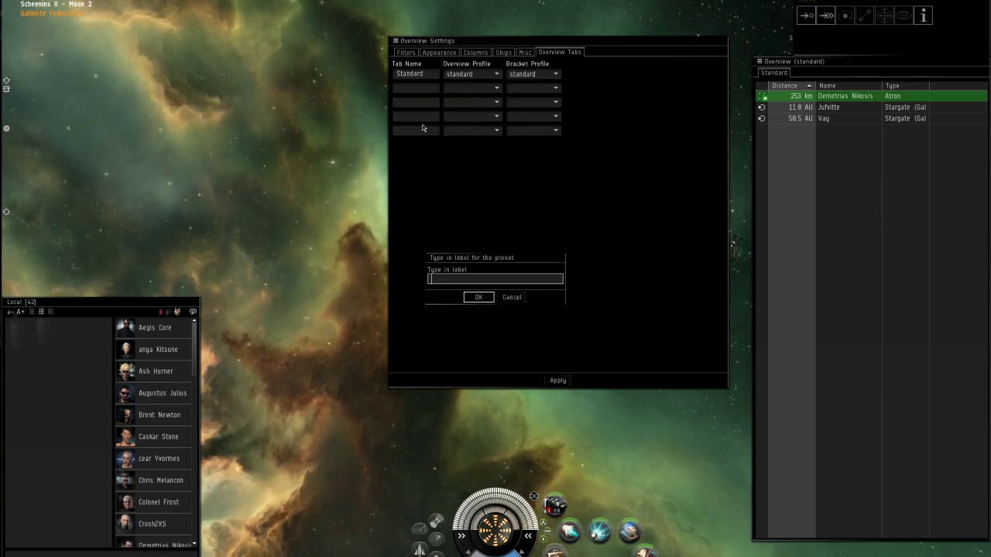
type("Sta")
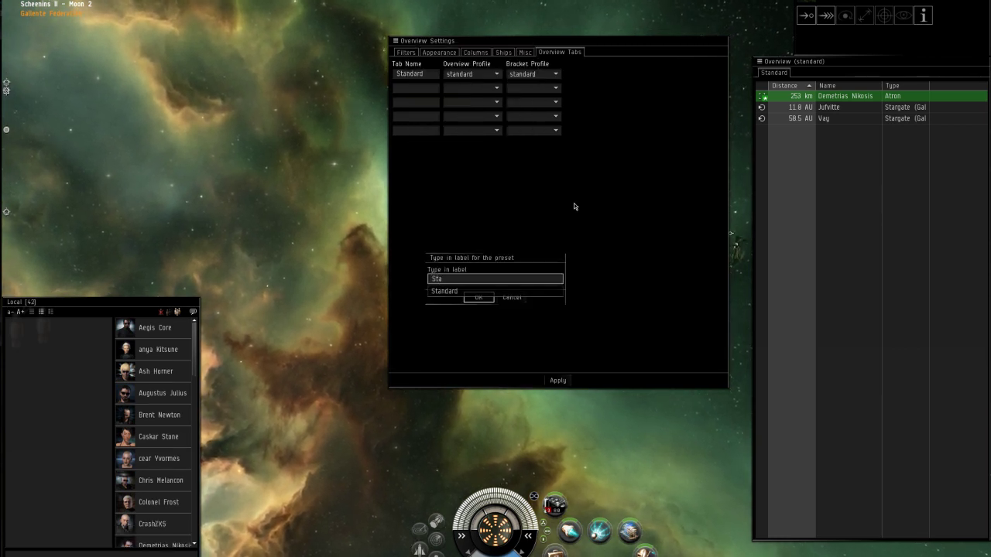
type("ndard")
key("Return")
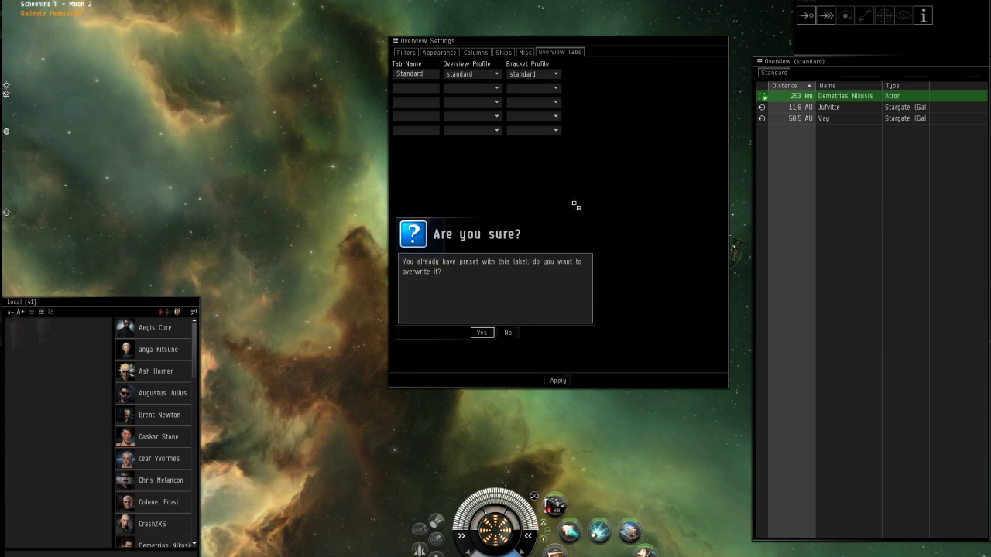
left_click(481, 332)
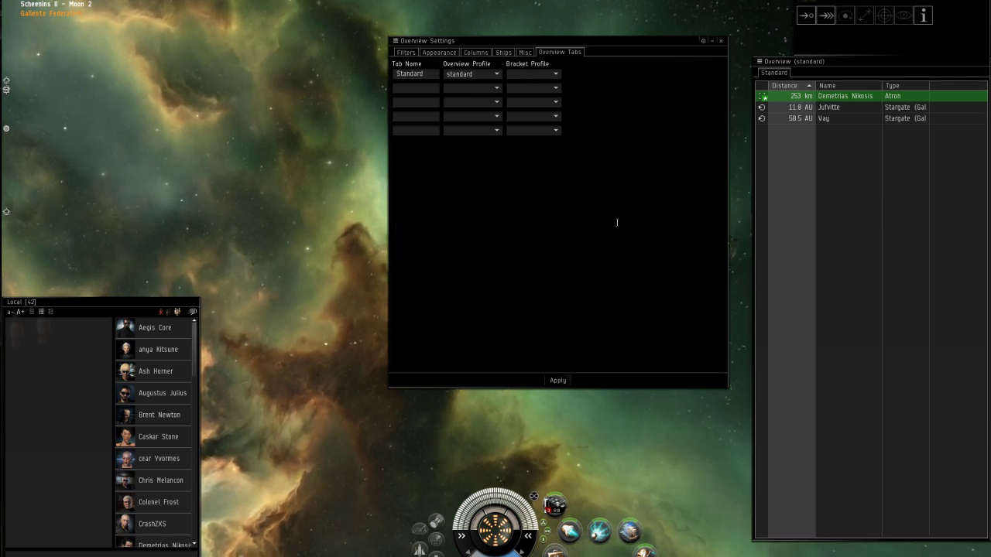
Name the second tab entry 'Mining' and deselect every type in the filter.
left_click(418, 87)
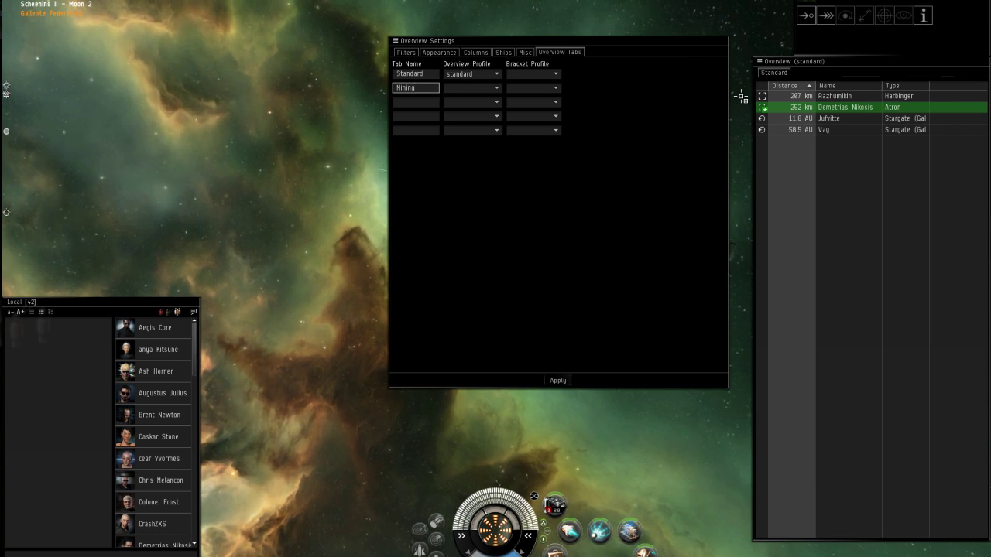
type("Mining")
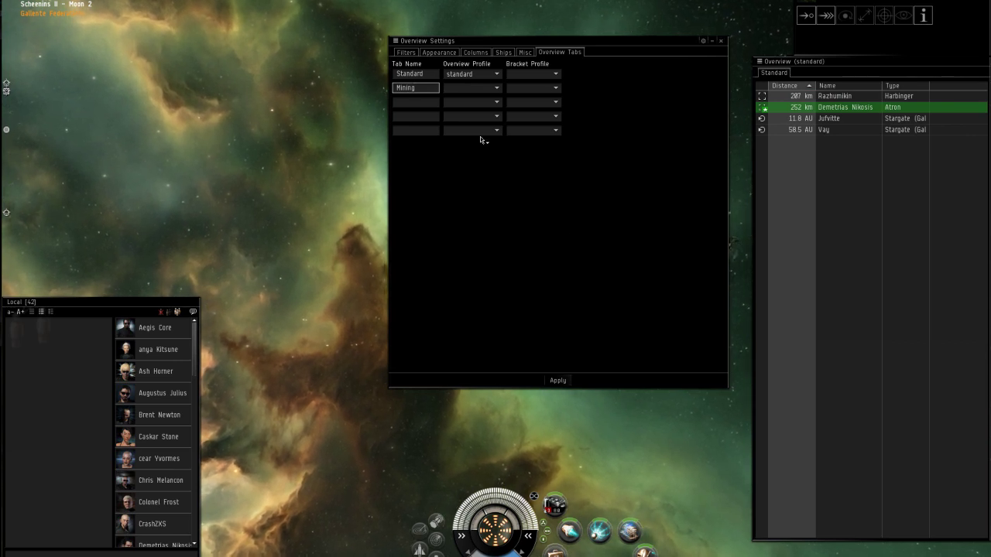
left_click(406, 52)
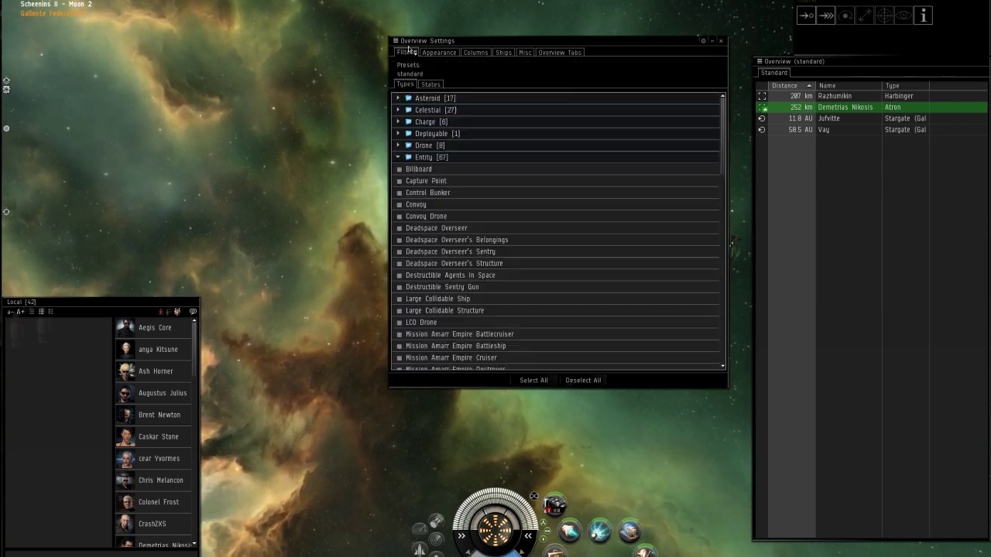
left_click(580, 380)
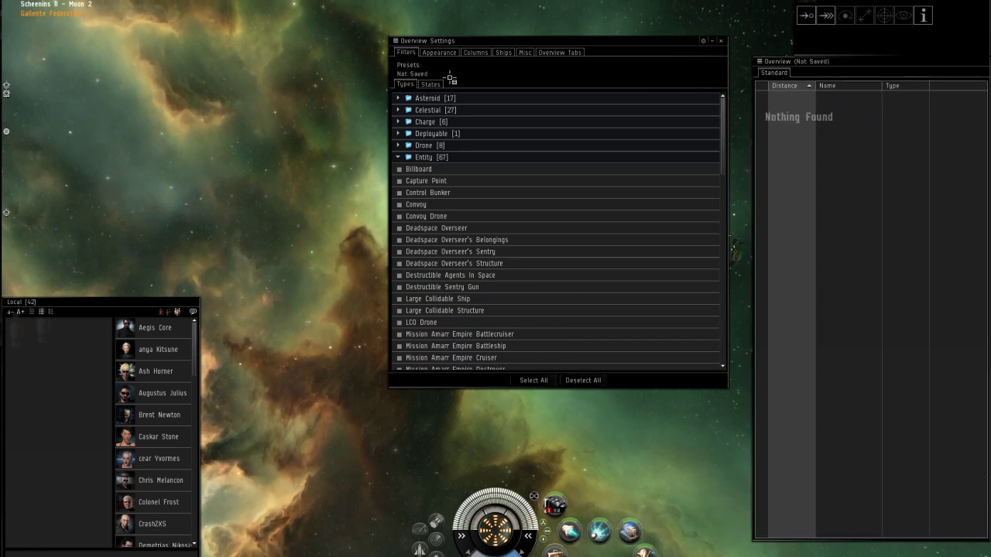
Add a new overview tab named 'Mining' next to Standard.
right_click(777, 77)
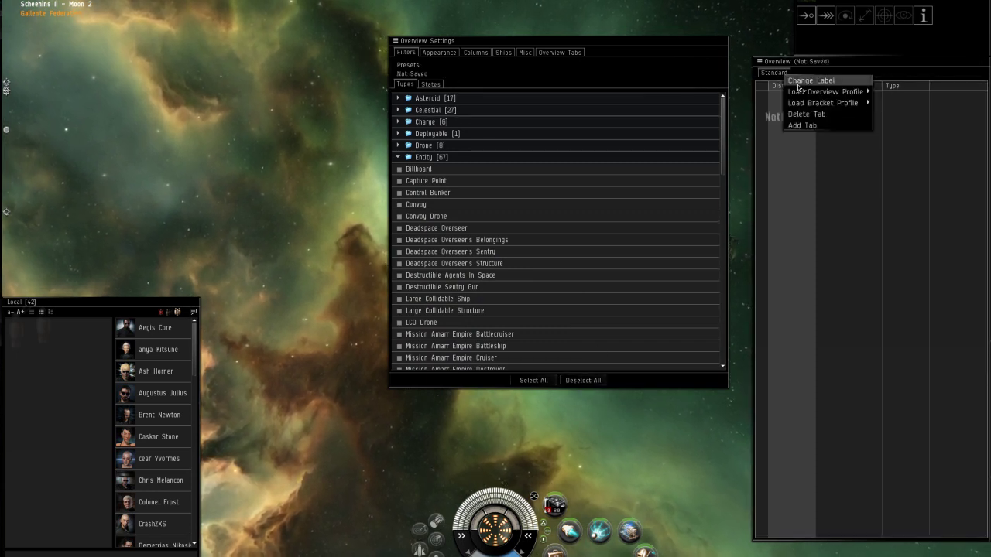
left_click(803, 125)
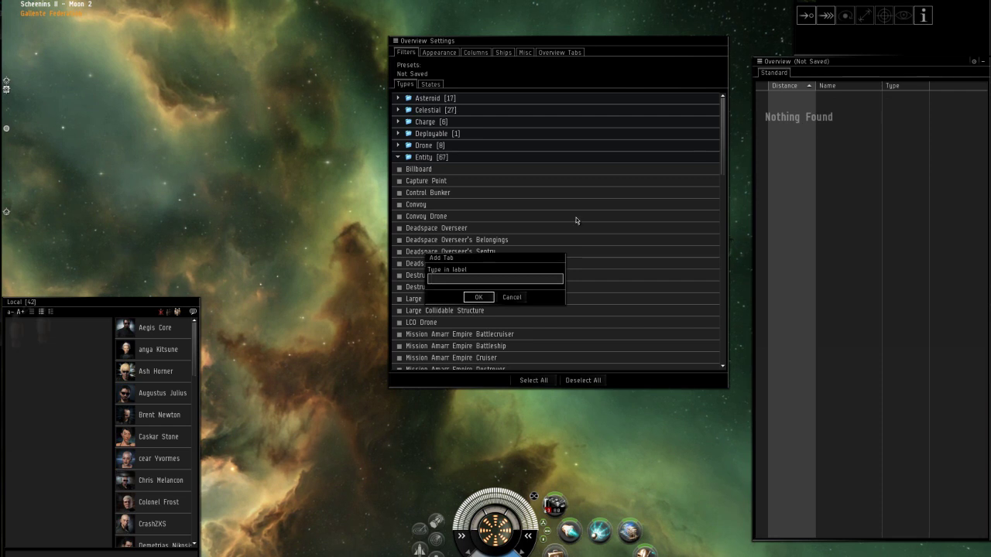
type("Mining")
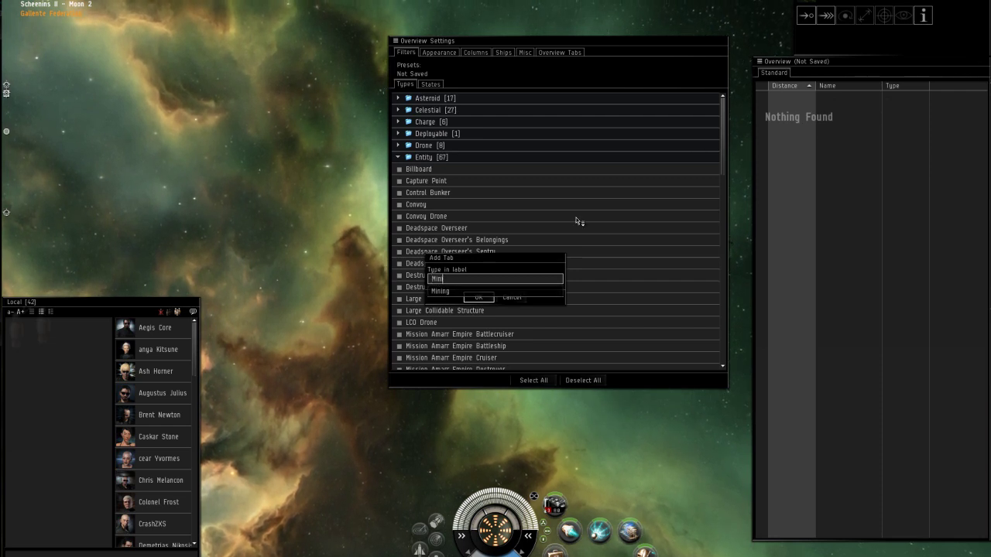
key("Return")
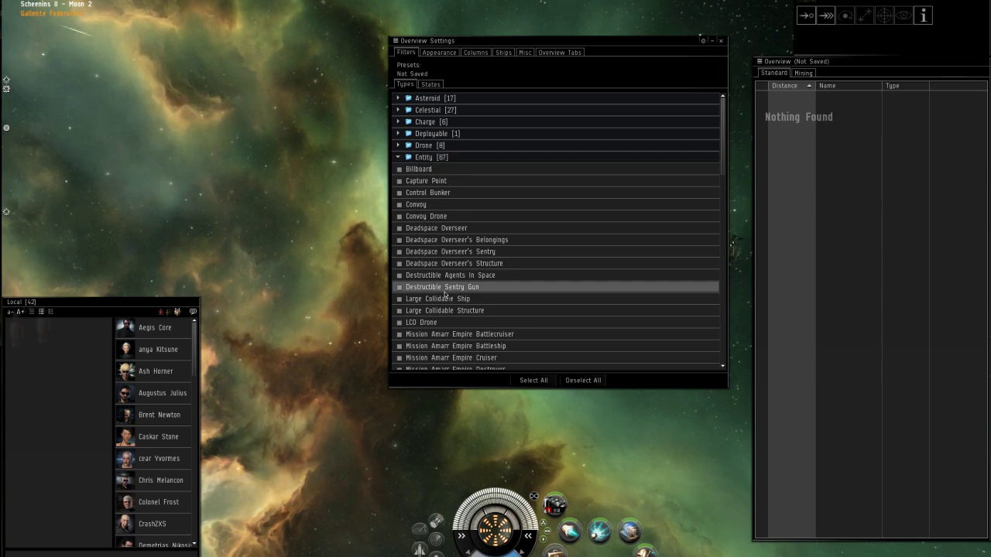
Tick LCO Drone, Rogue Drone, Mission NPC and Pirate NPC in the type filter.
scroll(503, 323, "down", 5)
left_click(430, 210)
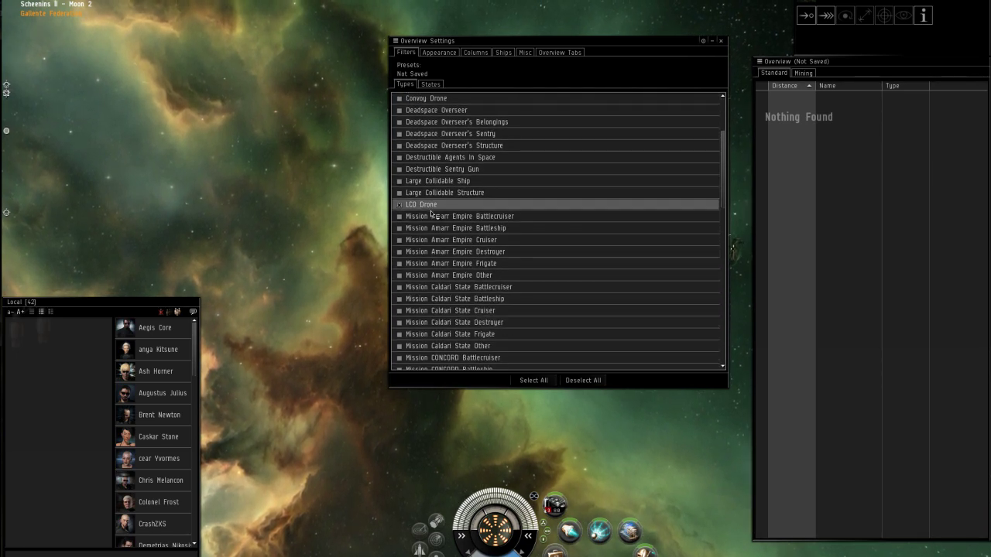
scroll(516, 272, "down", 10)
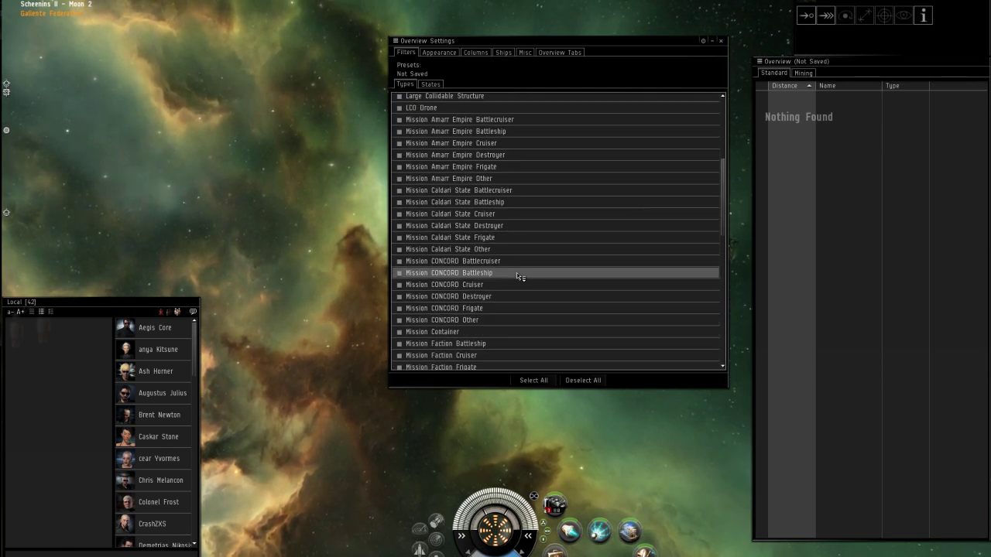
scroll(516, 273, "down", 2)
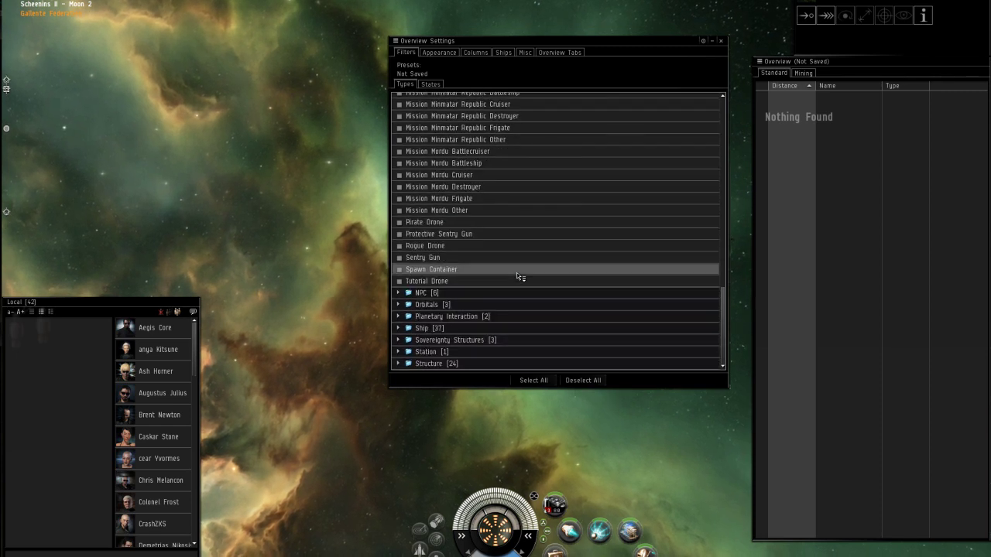
left_click(433, 246)
left_click(424, 292)
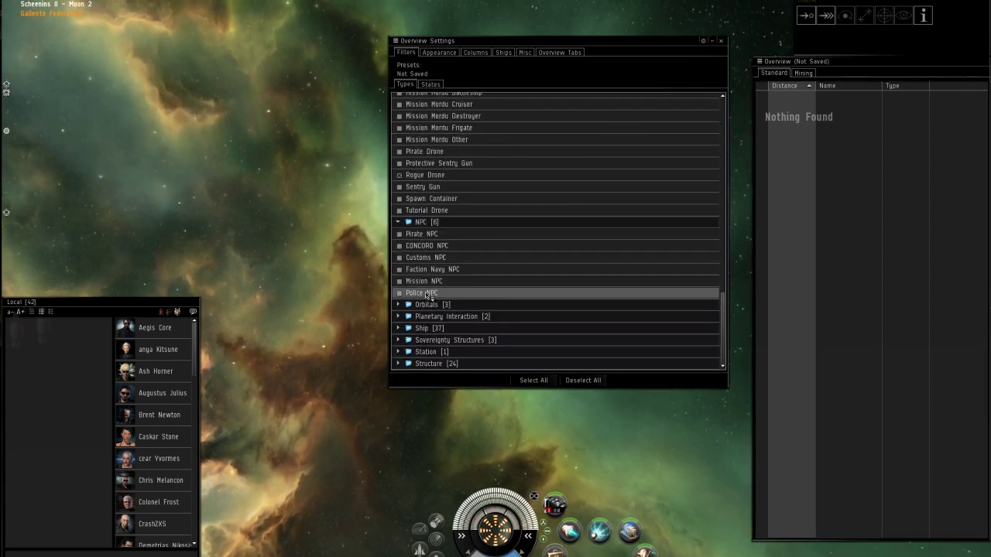
left_click(427, 282)
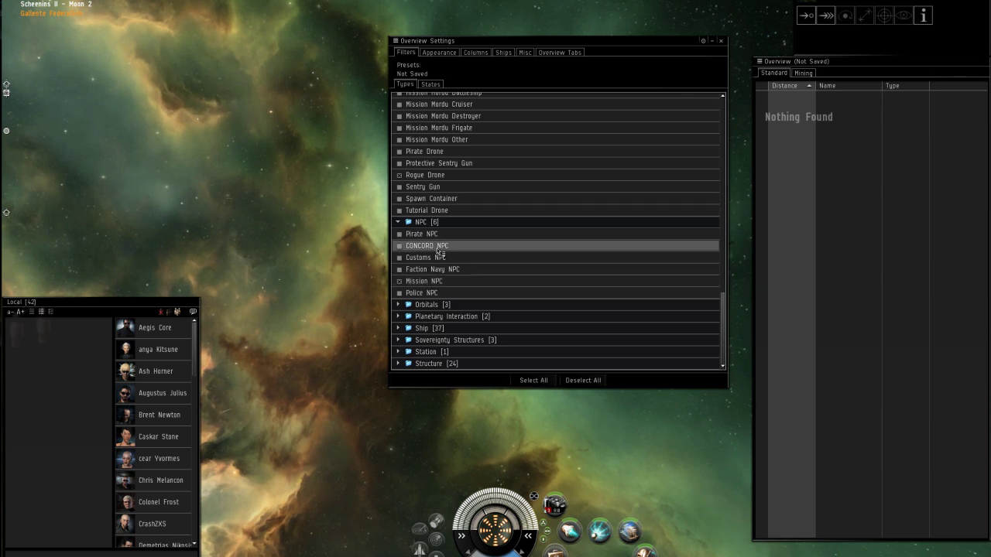
left_click(430, 233)
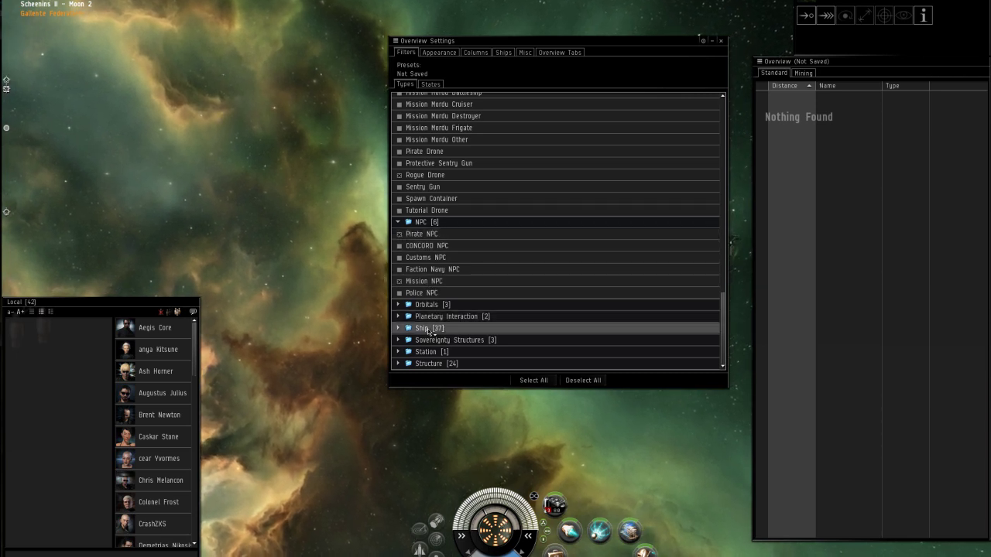
Select all types in the Ship and Asteroid groups, then expand Asteroid to show its ores.
right_click(434, 329)
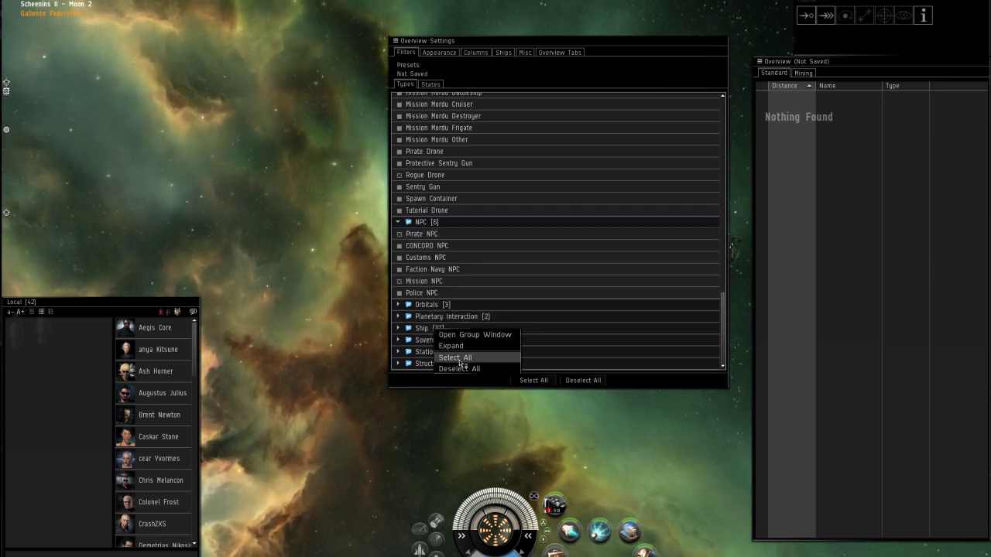
left_click(456, 358)
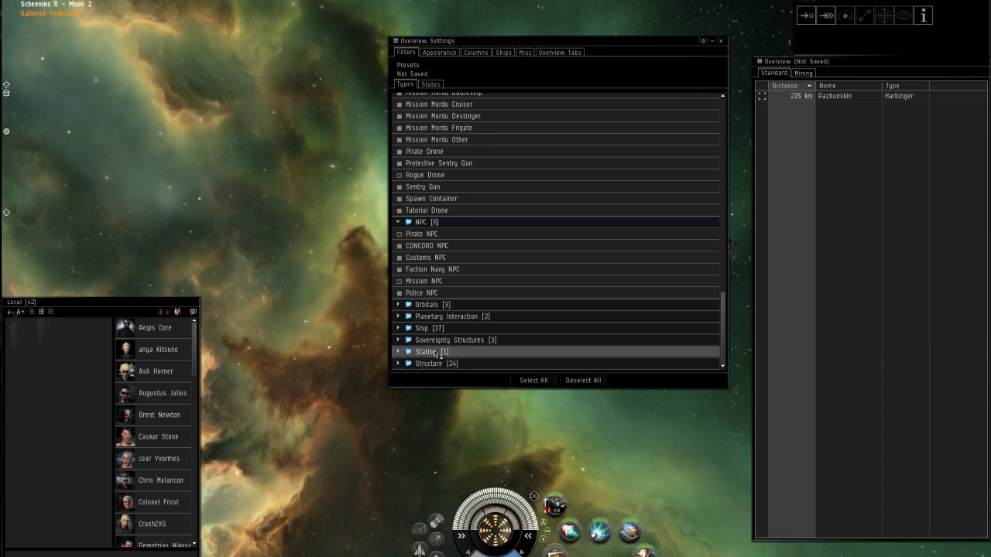
left_click_drag(722, 313, 722, 116)
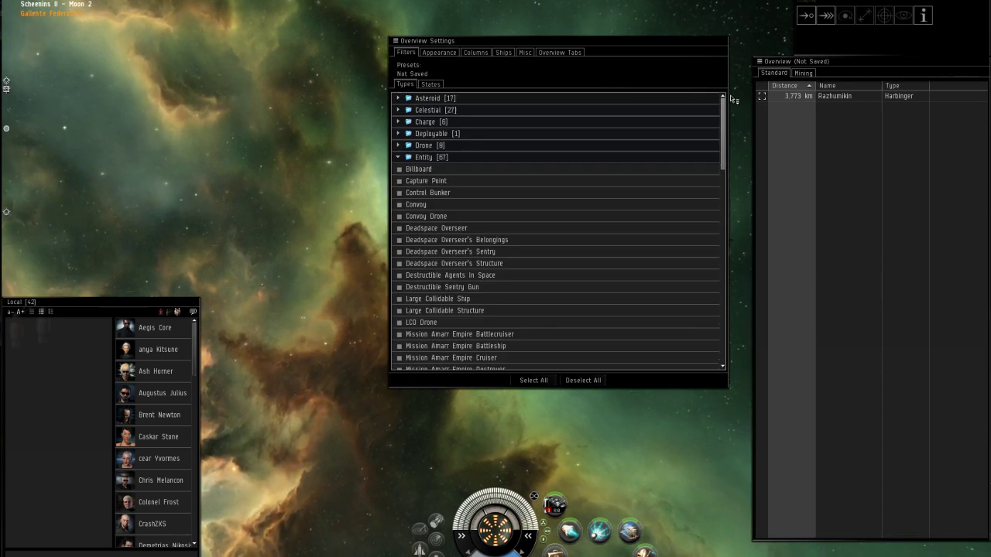
right_click(433, 102)
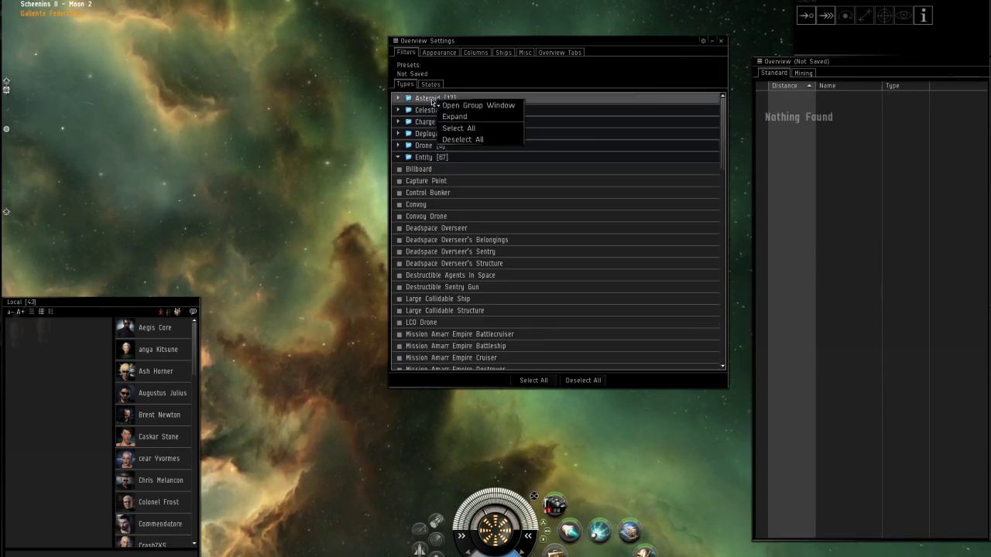
left_click(473, 130)
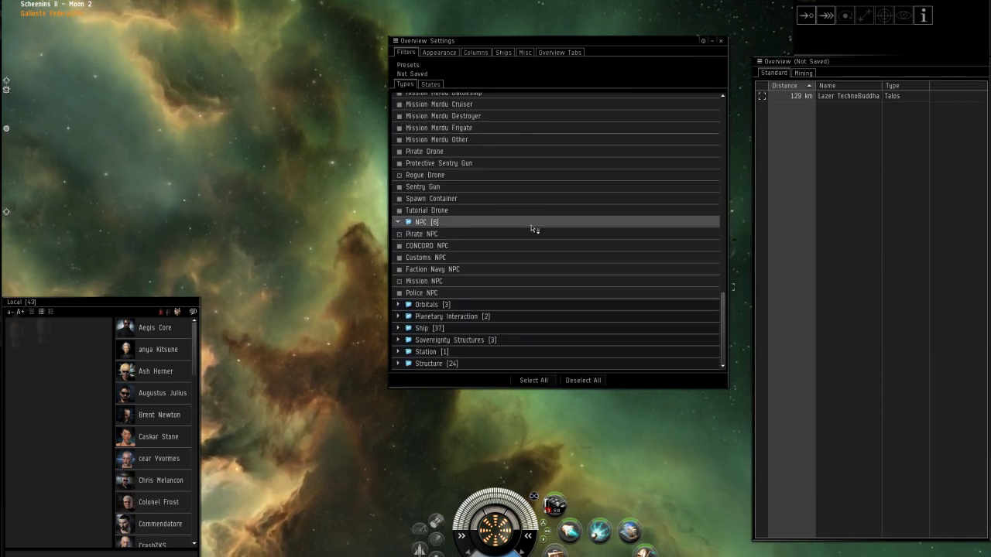
left_click_drag(724, 314, 688, 73)
left_click(445, 99)
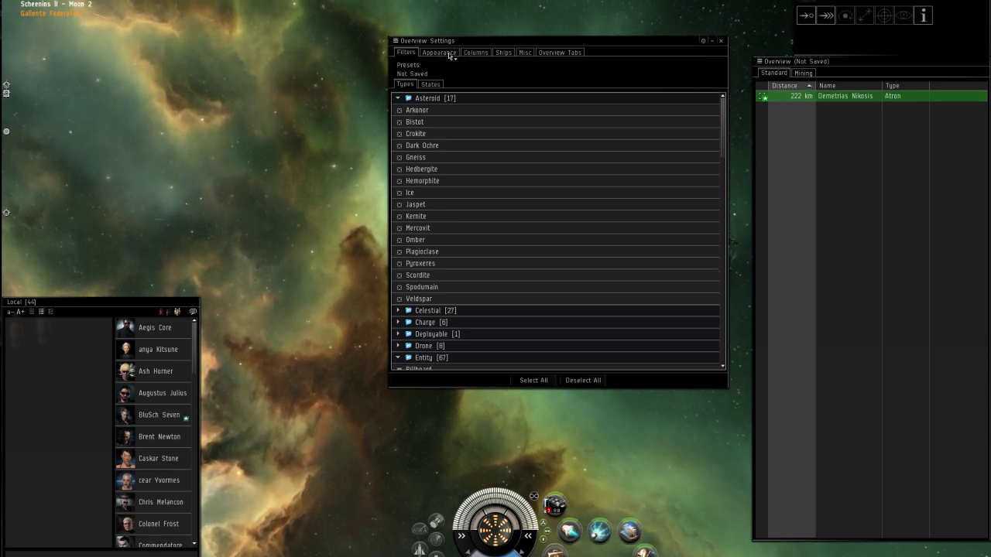
Assign the mining overview profile and mining bracket profile to the Mining tab.
left_click(573, 52)
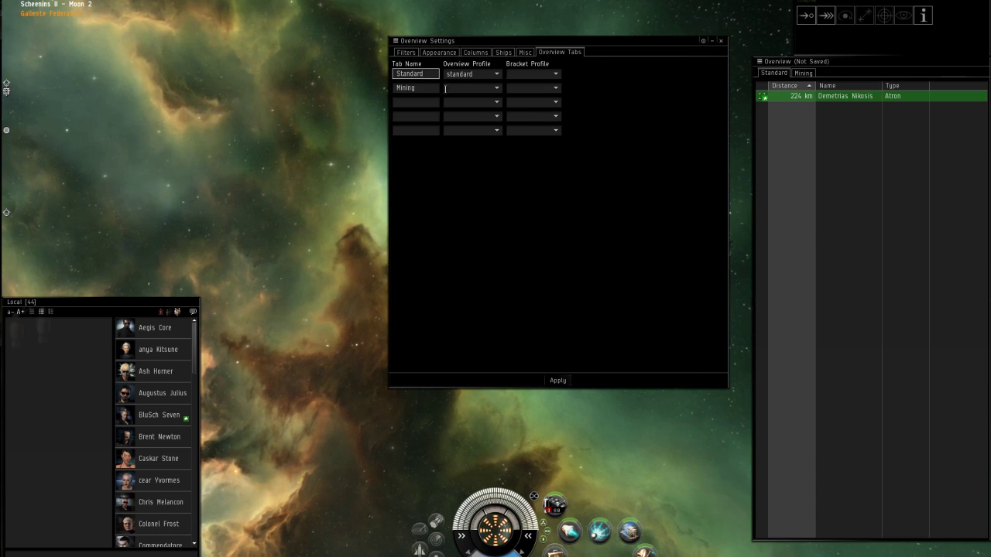
left_click(462, 90)
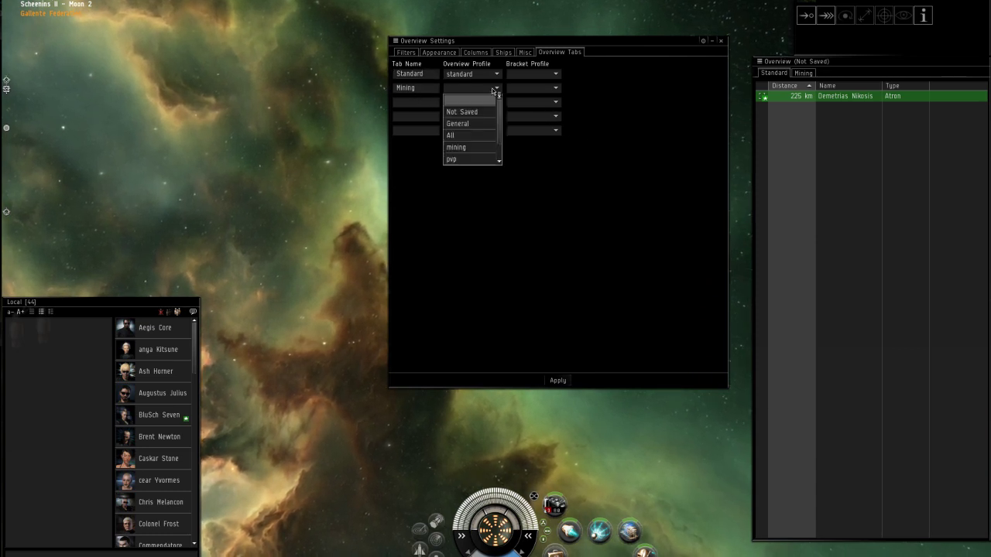
left_click(468, 147)
left_click(532, 88)
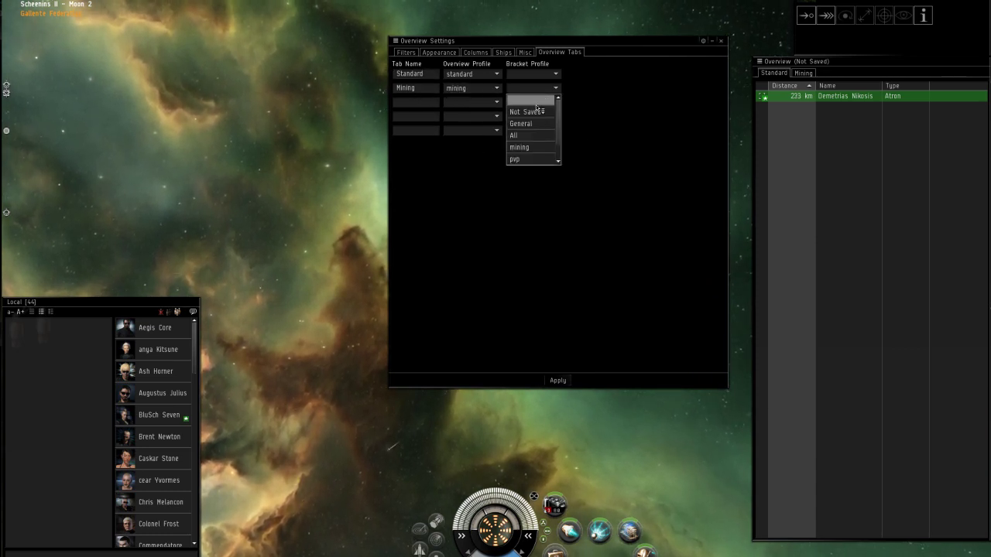
left_click(533, 147)
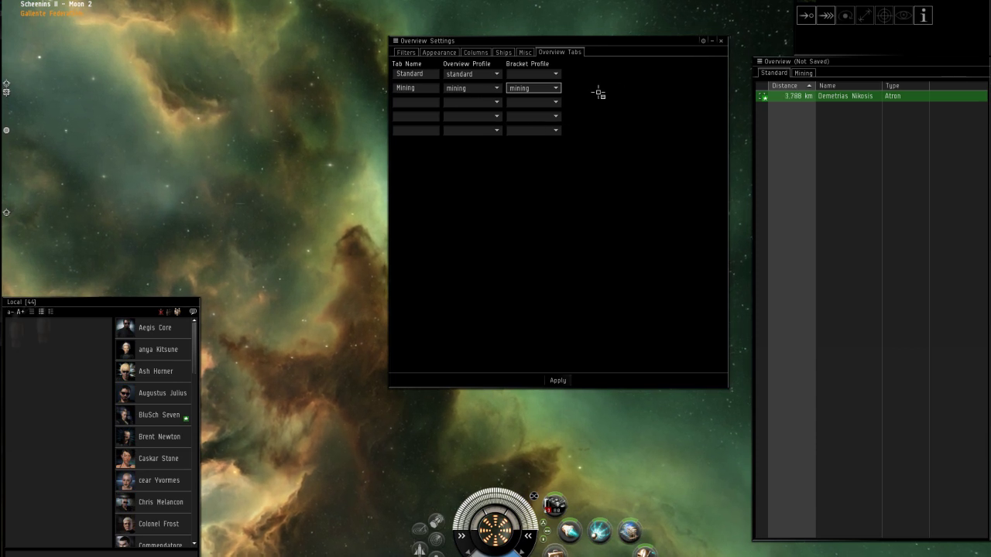
left_click(558, 380)
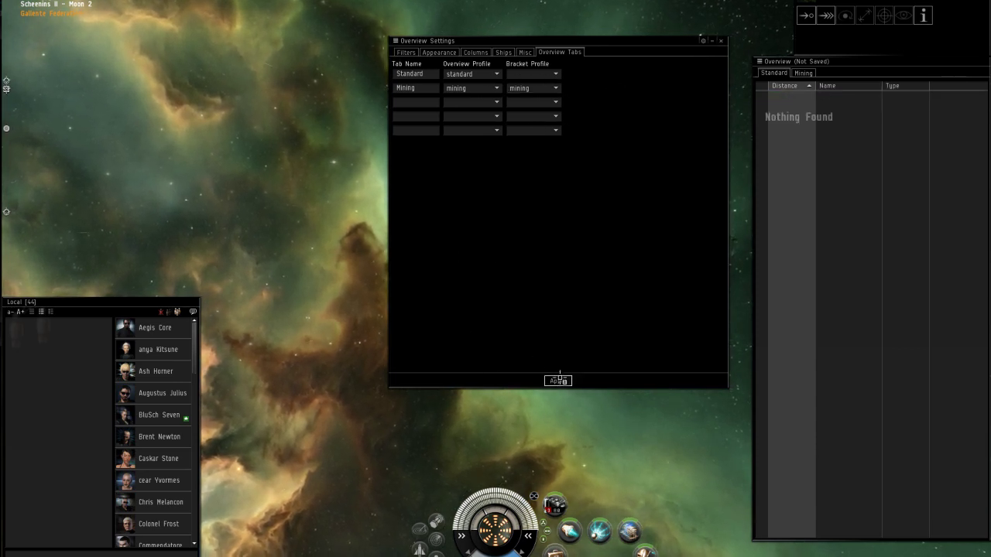
Save the current type selection as the 'Mining' preset, overwriting the old one.
left_click(395, 41)
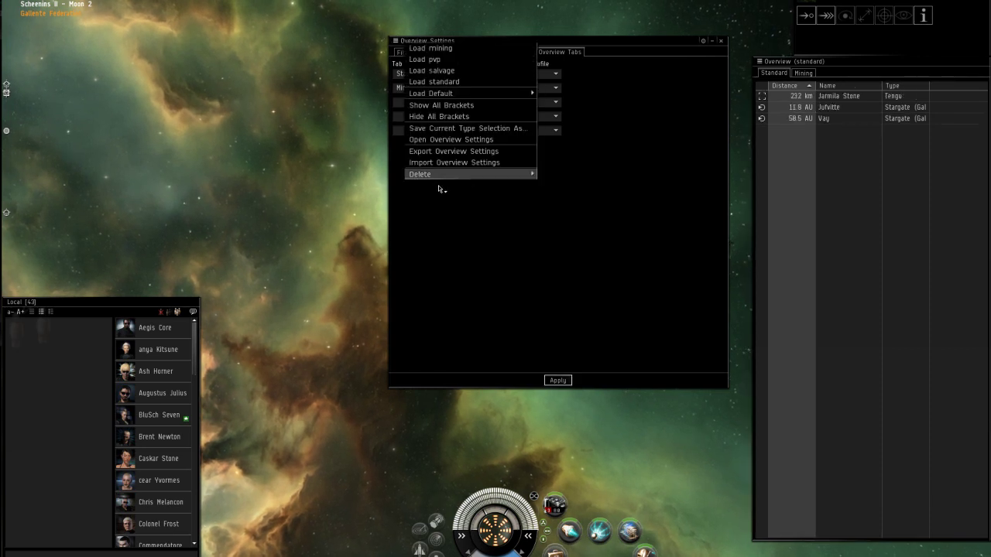
left_click(438, 128)
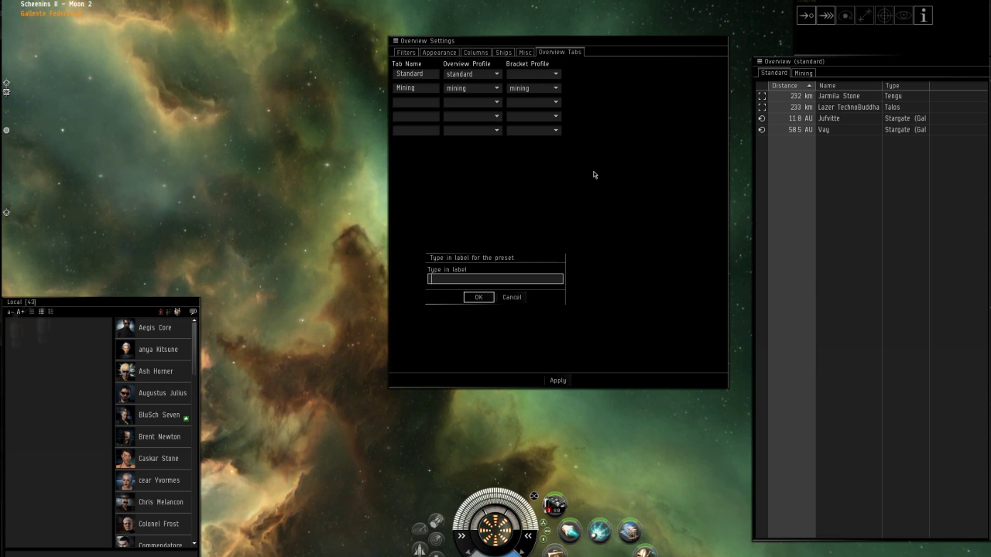
type("m")
key("Down")
key("Return")
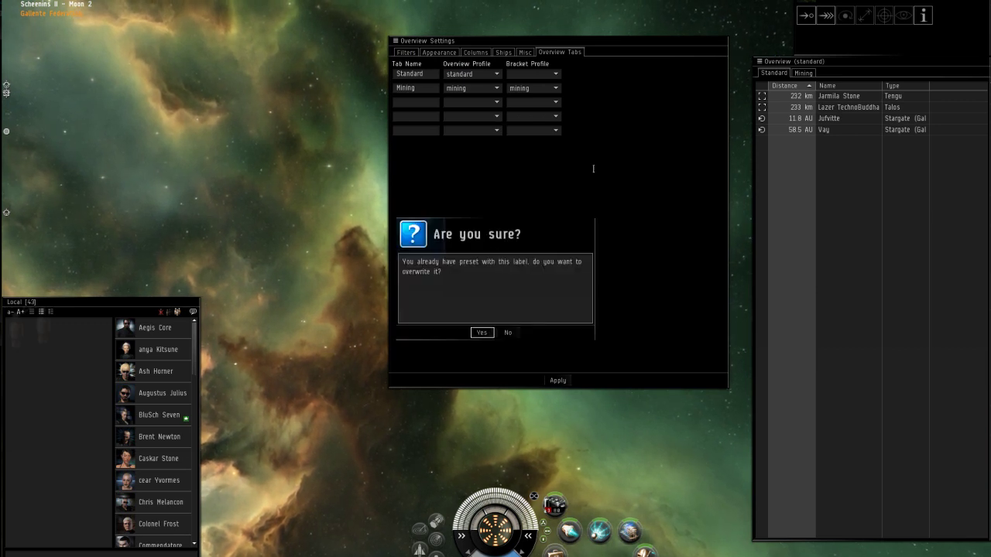
left_click(482, 332)
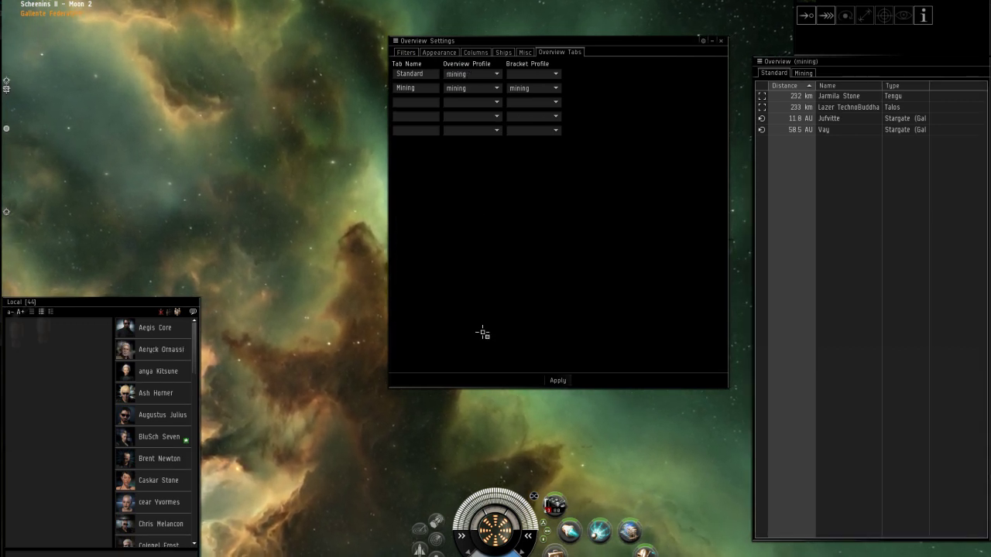
Add a third overview tab labelled 'PVP' via the tab bar's Add Tab option.
left_click(415, 102)
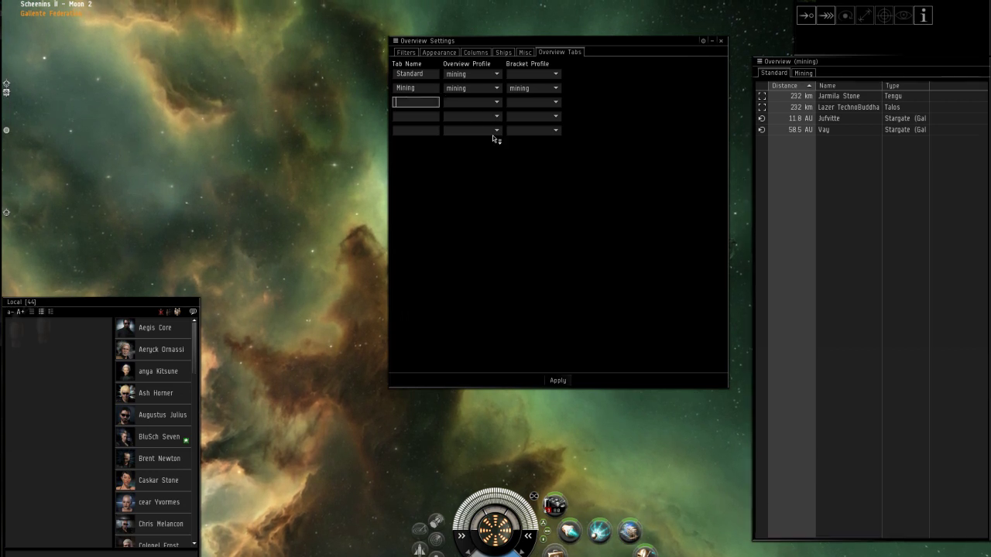
right_click(785, 79)
left_click(820, 129)
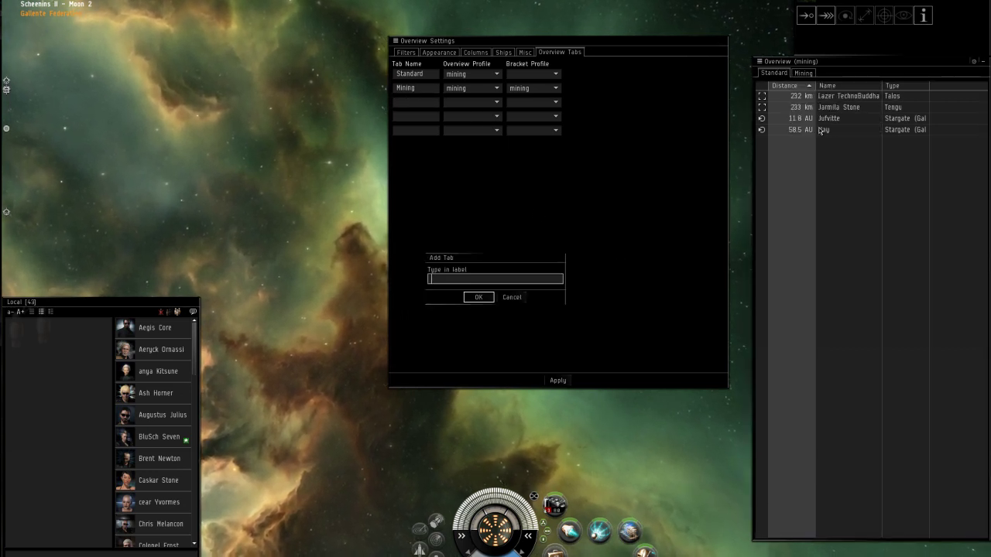
type("P")
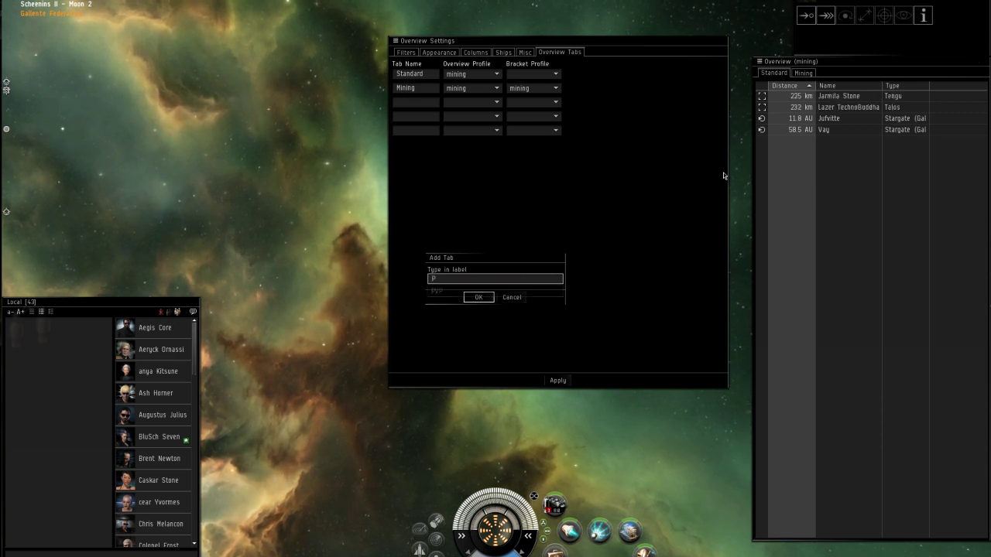
type("v")
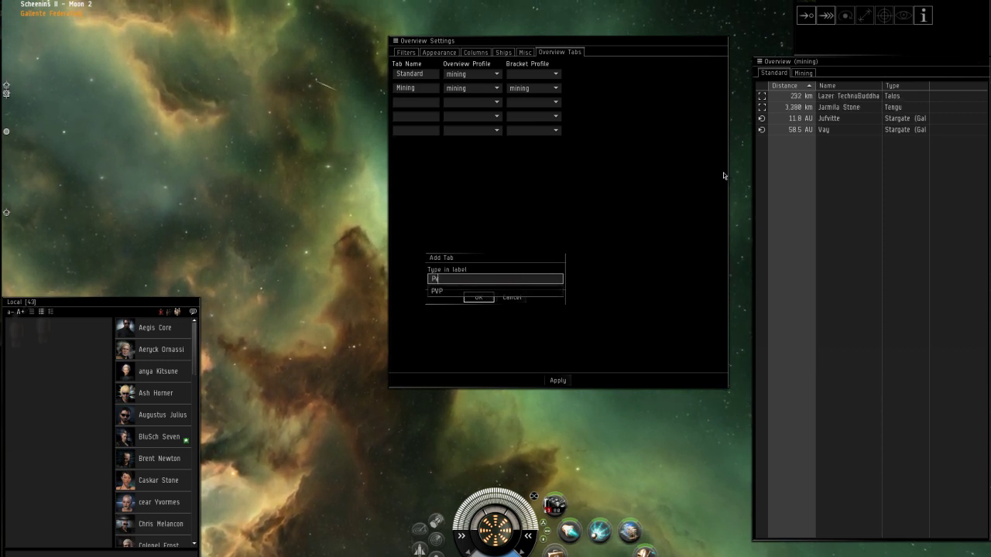
key("Down")
key("Return")
key("Return")
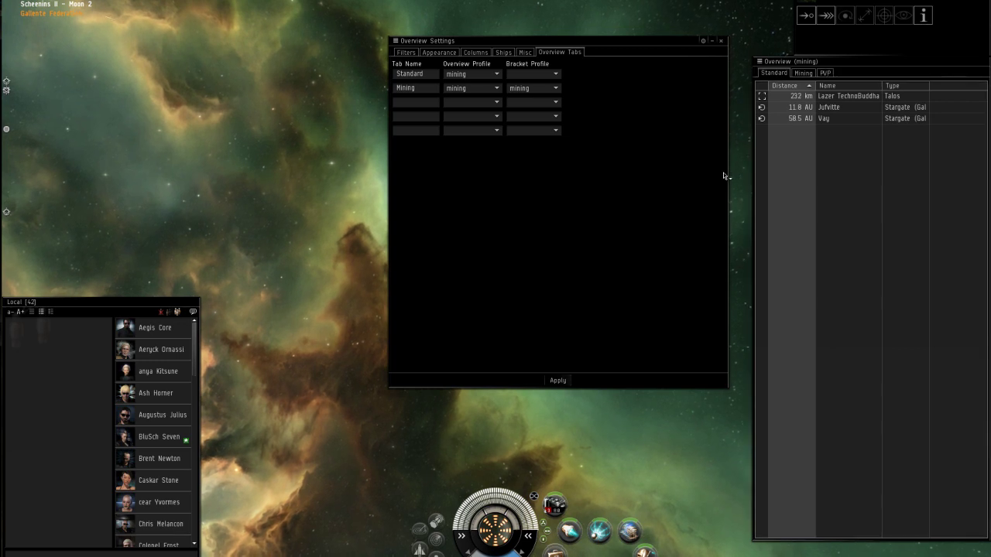
Deselect all overview types, collapse the Asteroid and Entity groups, and adjust the Ship group.
left_click(417, 52)
left_click(583, 380)
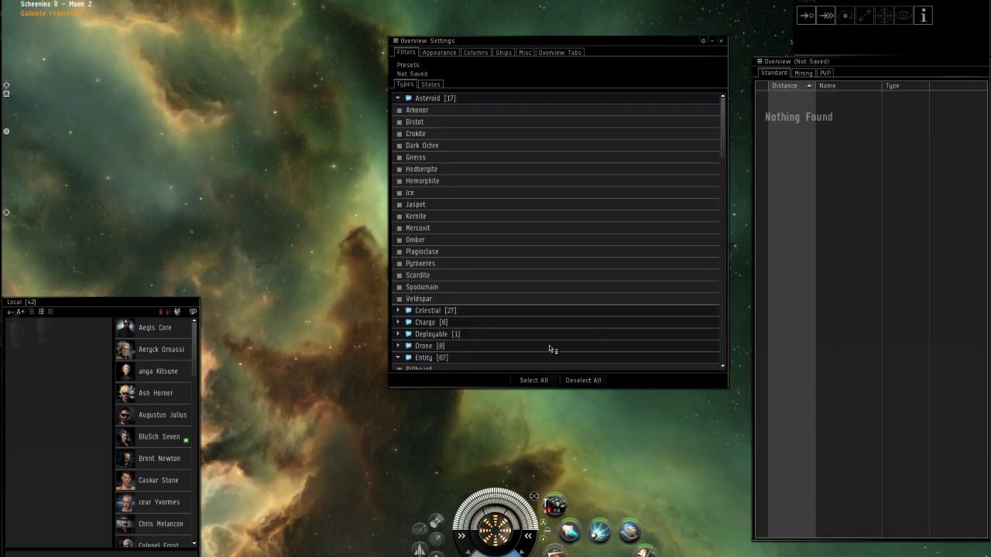
left_click(433, 98)
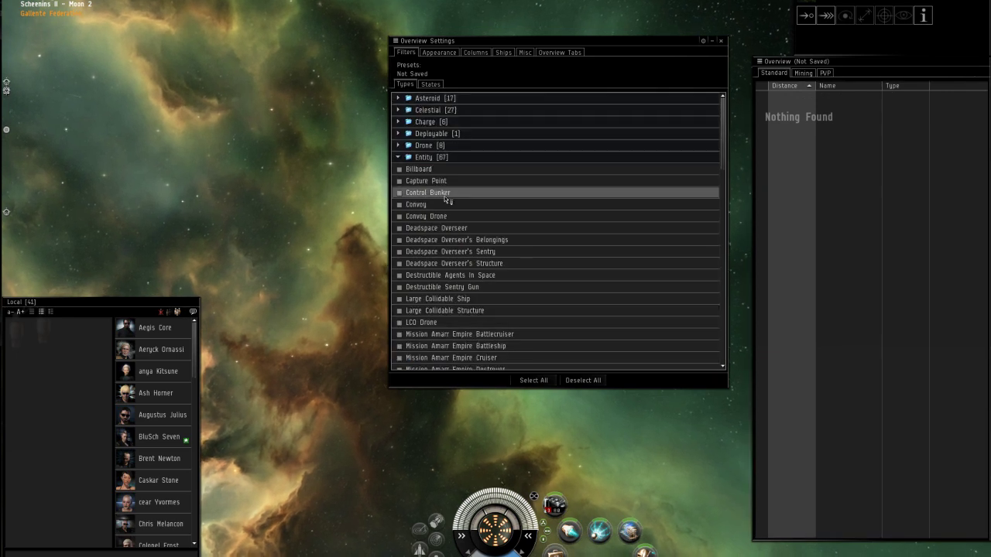
left_click(438, 157)
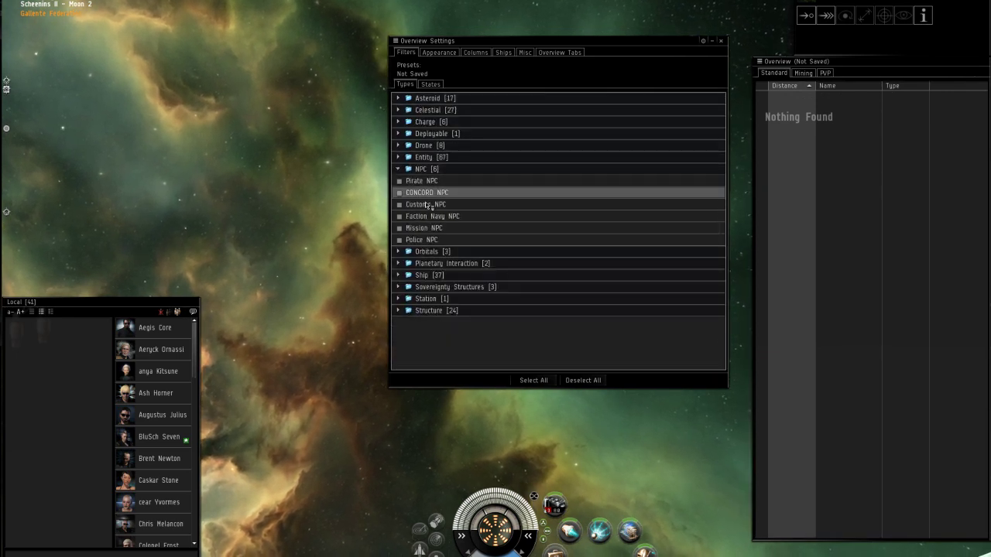
right_click(441, 277)
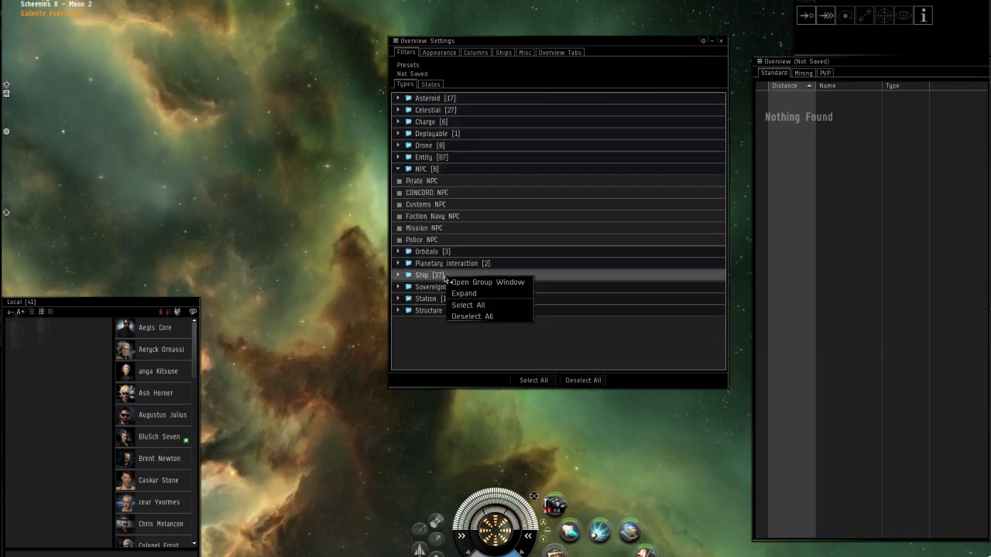
left_click(468, 304)
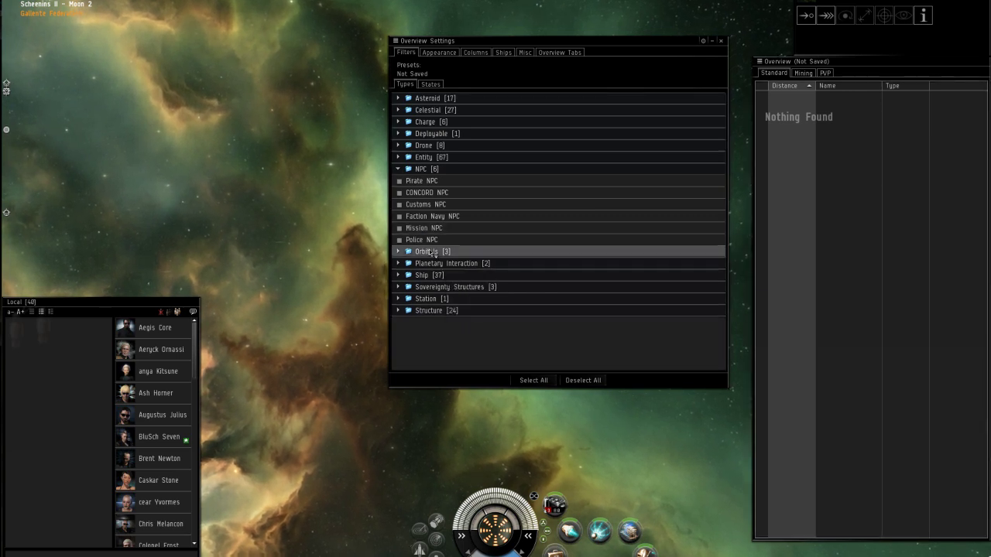
Tick the Pirate NPC type and select all eight drone types in the filter.
left_click(423, 181)
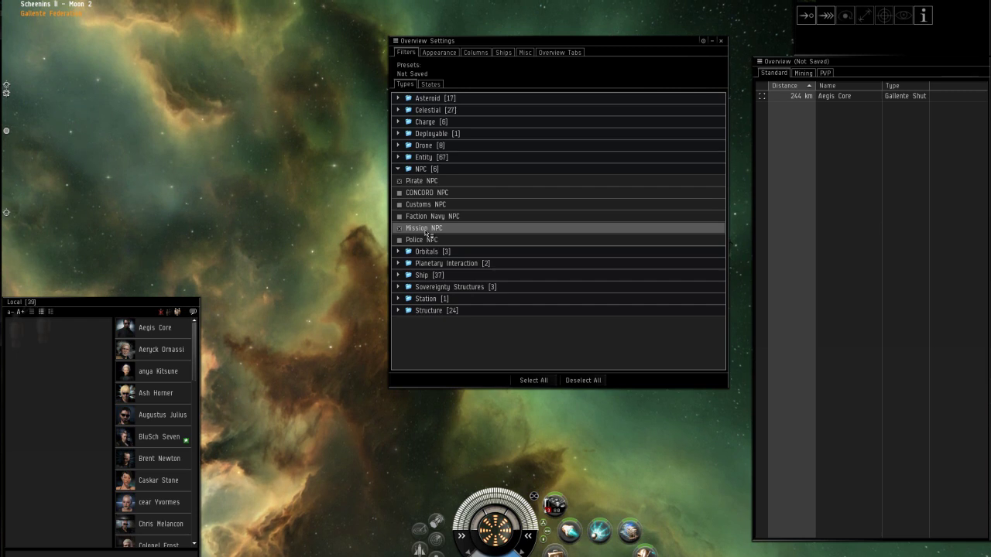
left_click(407, 170)
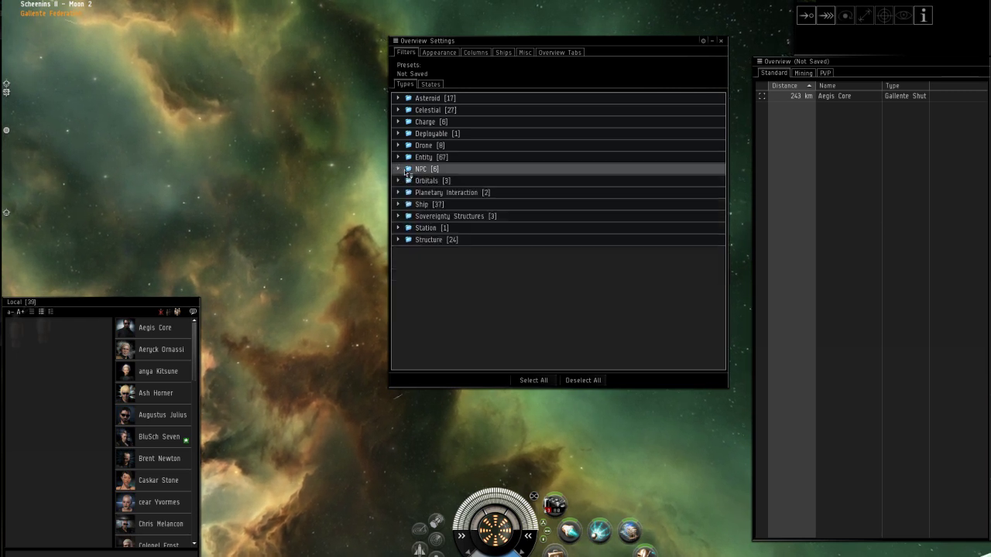
left_click(423, 147)
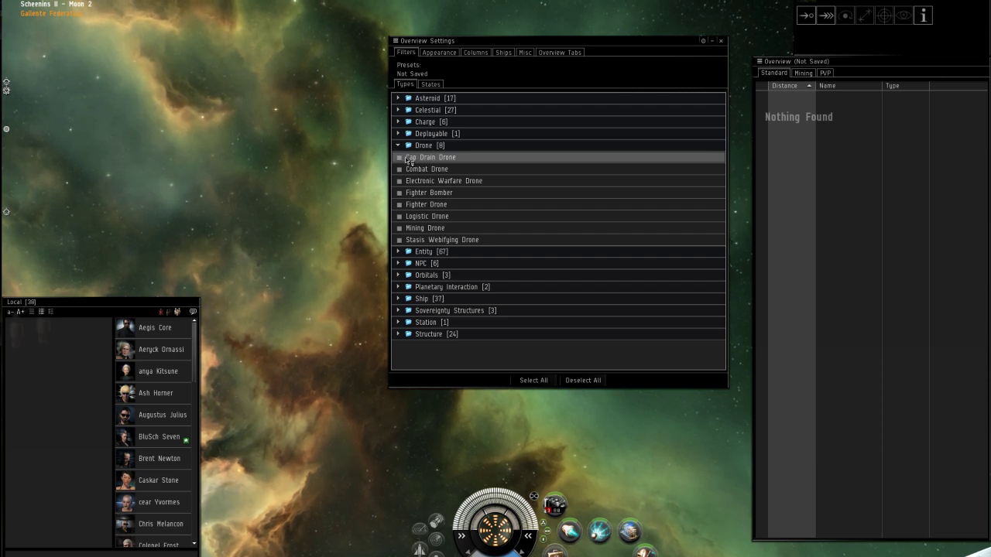
right_click(428, 146)
left_click(453, 178)
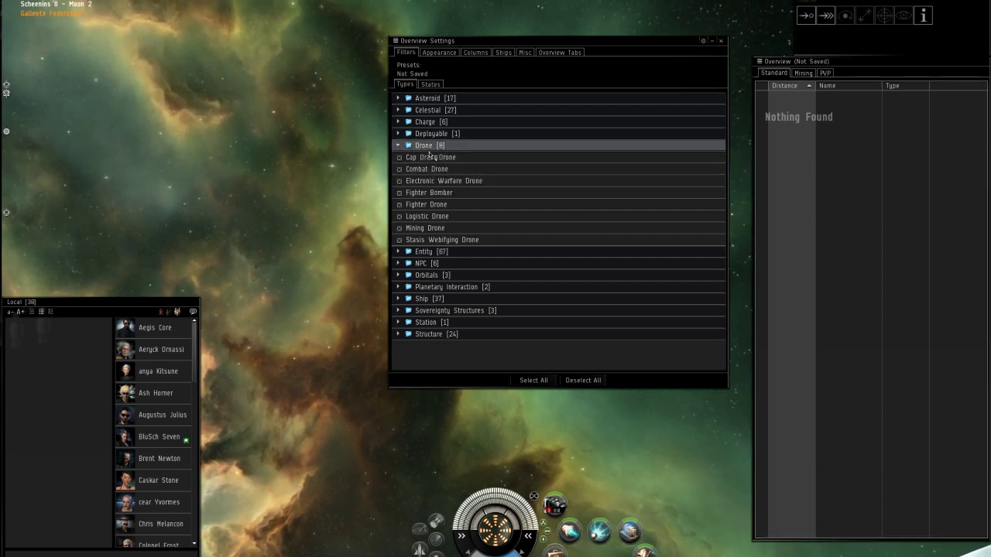
left_click(428, 145)
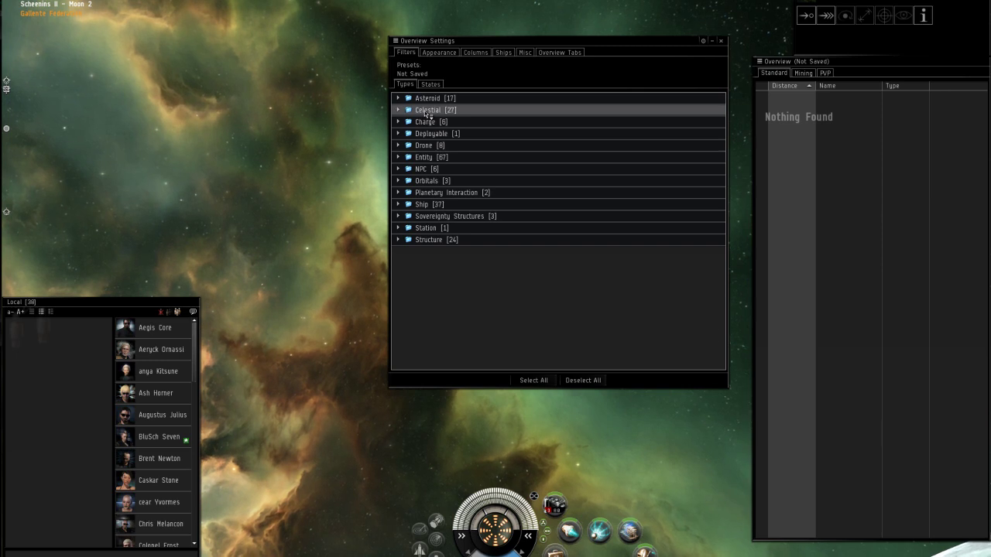
Tick Stargate in the Celestial type group, then collapse the Celestial [27] header.
left_click(428, 111)
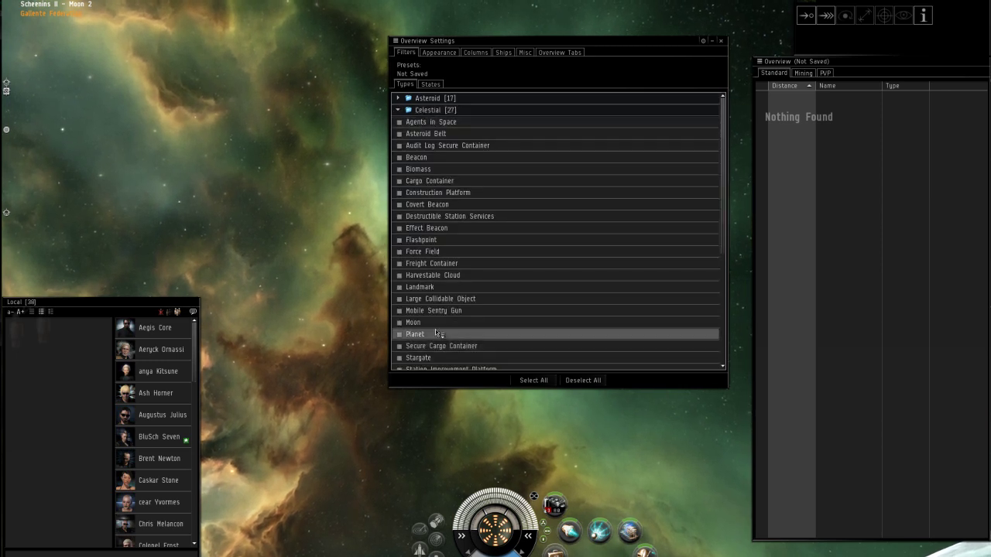
scroll(435, 333, "down", 3)
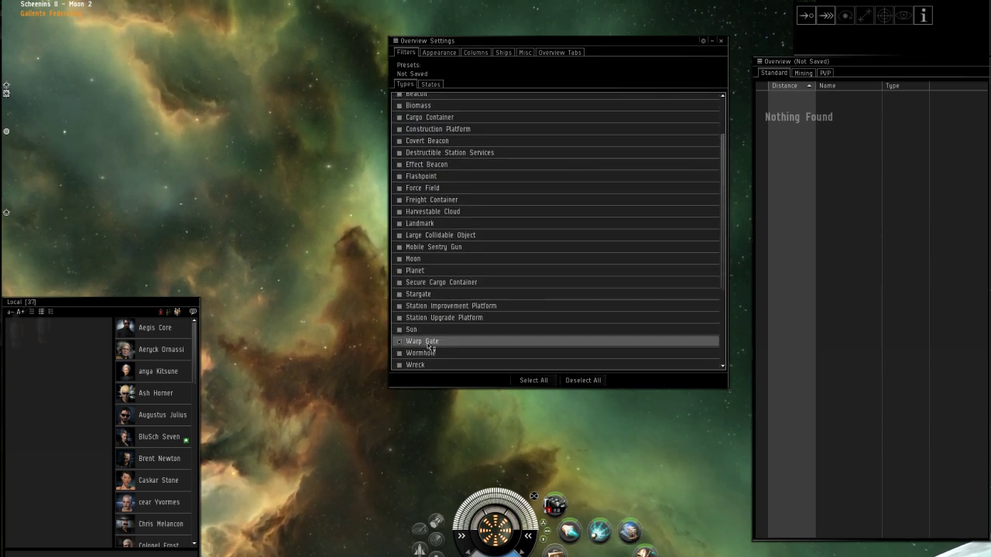
scroll(429, 348, "down", 3)
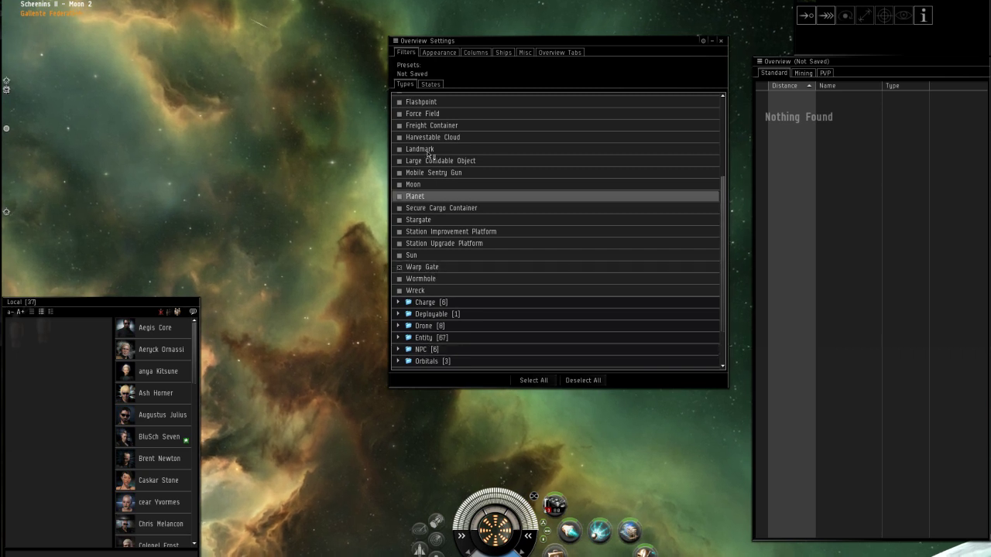
scroll(434, 178, "up", 3)
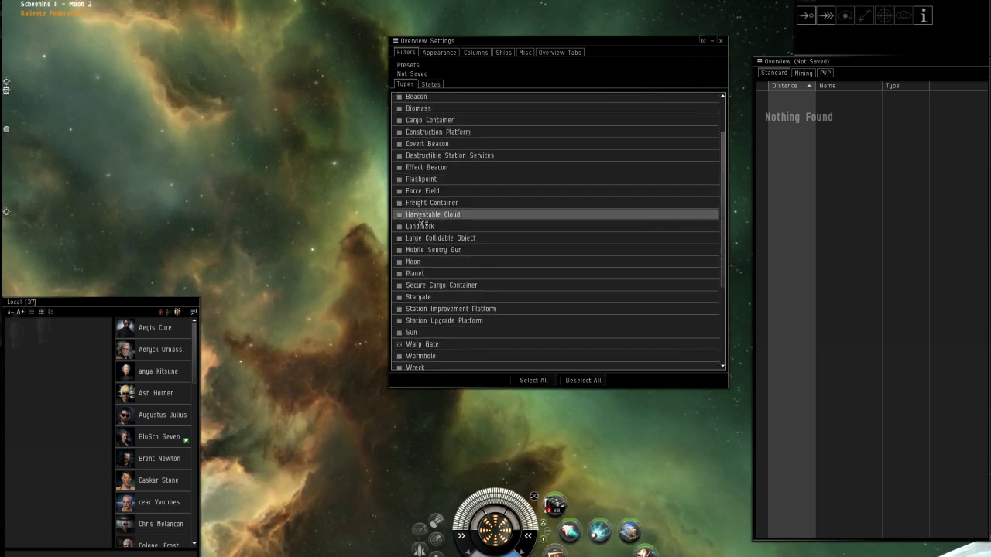
scroll(420, 271, "up", 3)
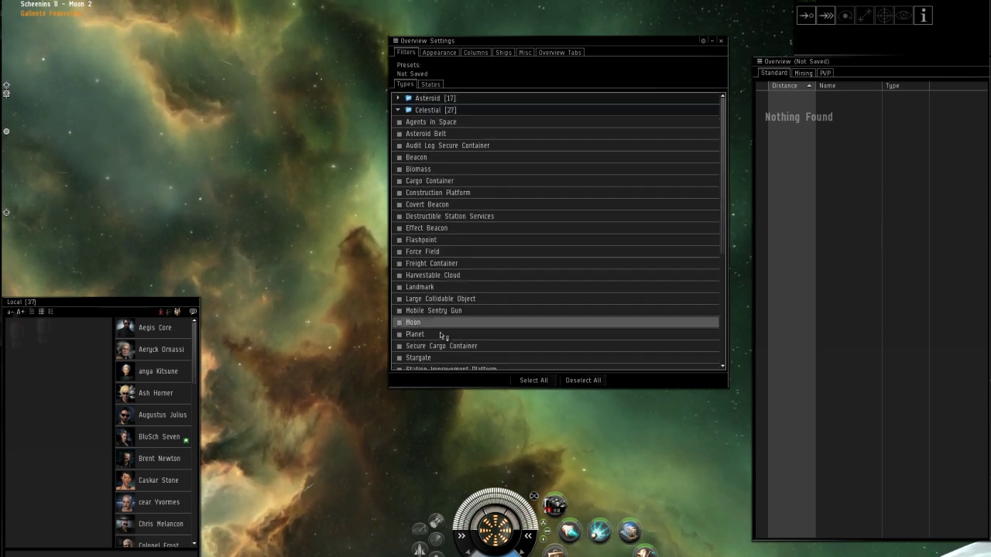
left_click(442, 357)
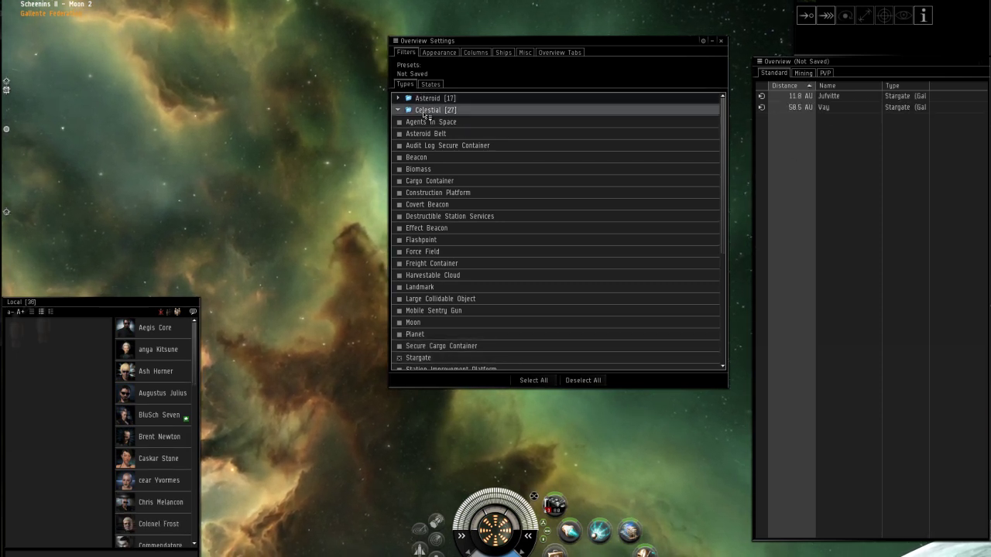
scroll(422, 336, "down", 3)
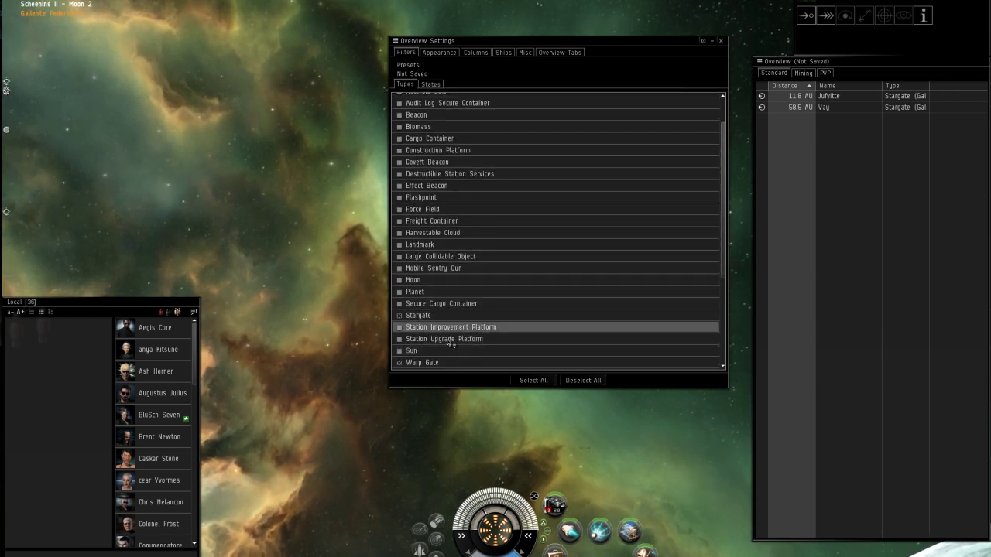
scroll(477, 313, "up", 3)
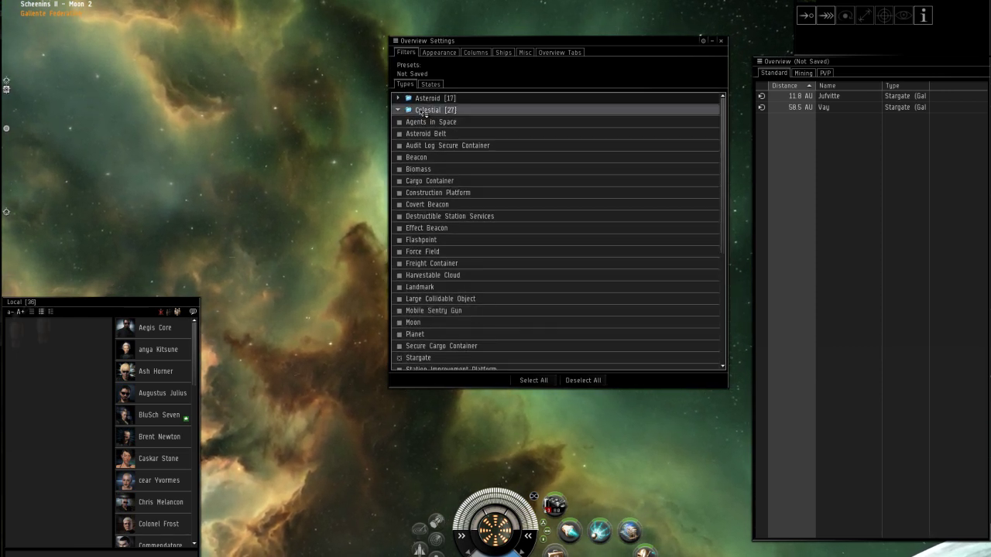
left_click(422, 110)
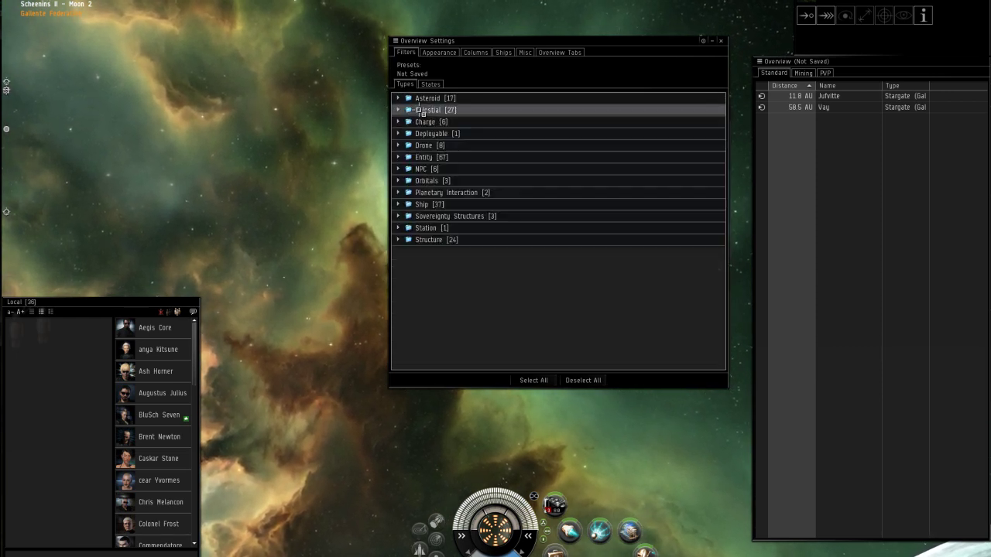
Browse the in-space Stations navigation menu and dismiss it without choosing anything.
right_click(259, 198)
mouse_move(400, 264)
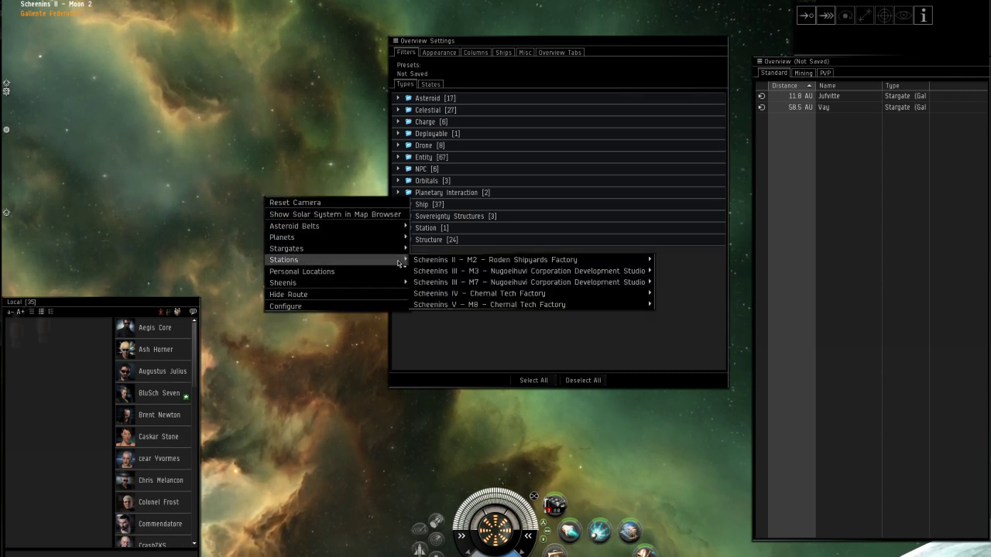
left_click(499, 337)
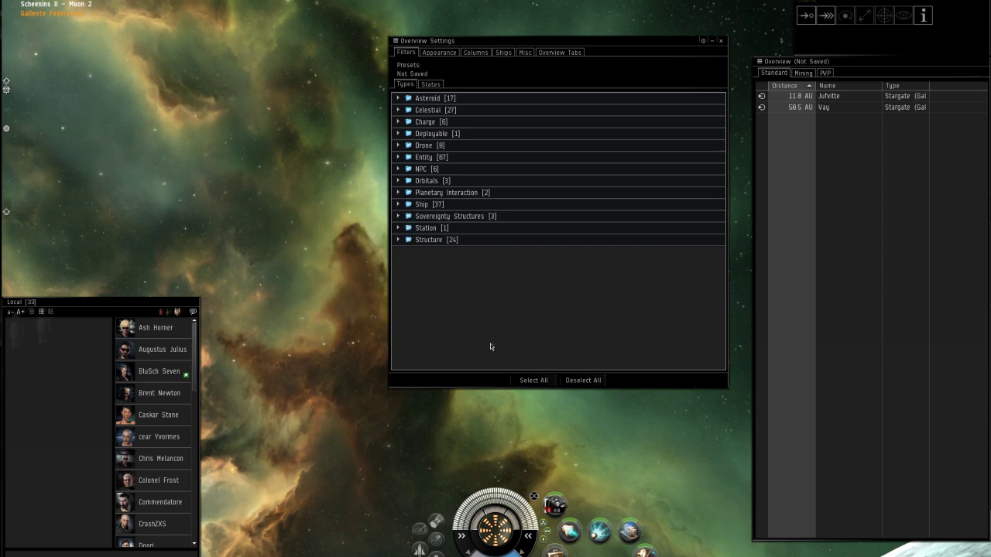
Show stations in the overview and align the ship to Scheenins IV - Chemal Tech Factory.
left_click(428, 228)
left_click(847, 129)
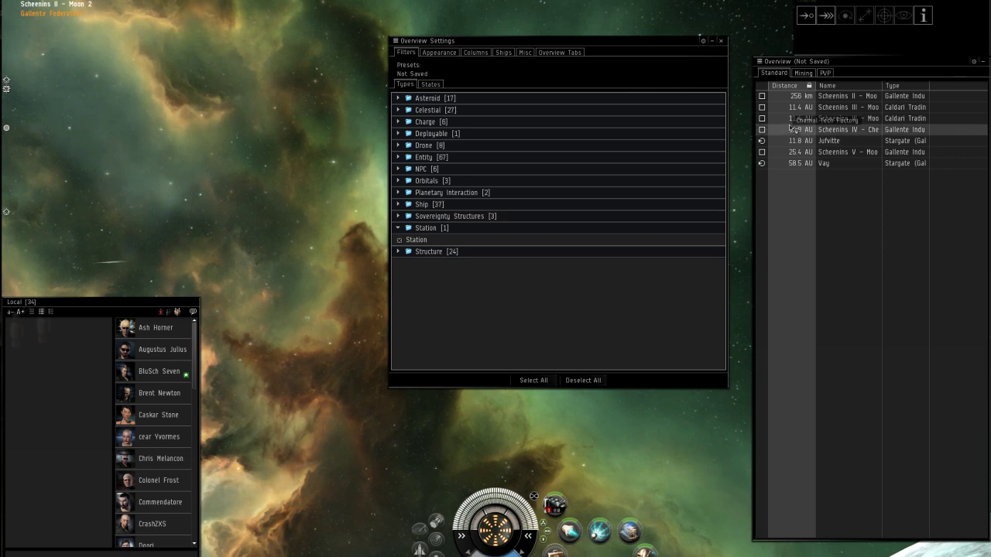
left_click(806, 15)
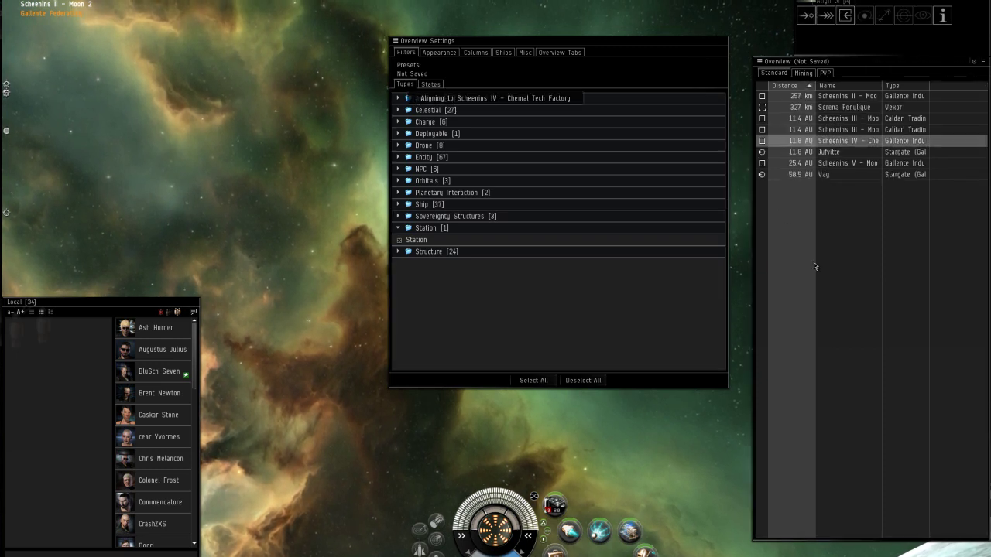
left_click(425, 228)
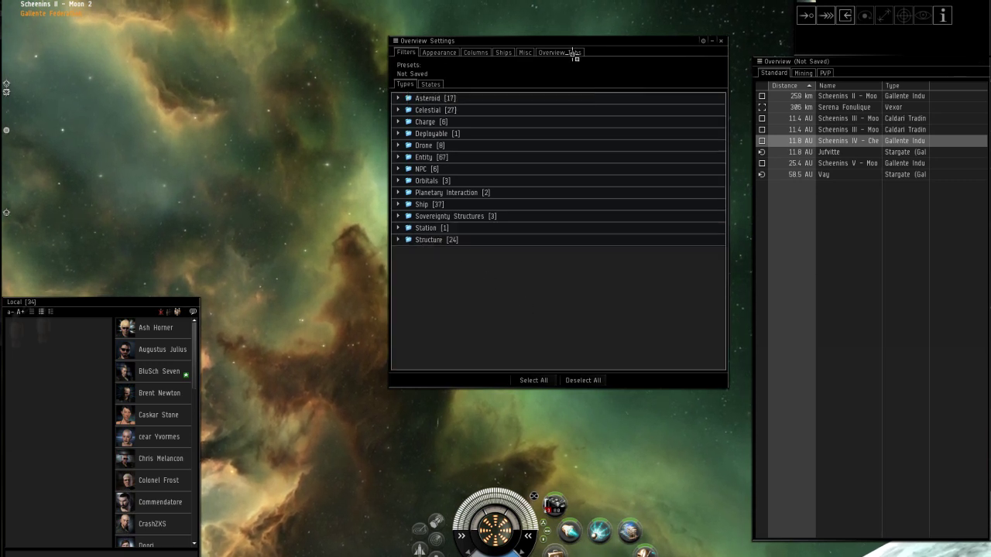
Name the third overview tab PVP, give it pvp overview and bracket profiles, and apply.
left_click(565, 52)
left_click(408, 101)
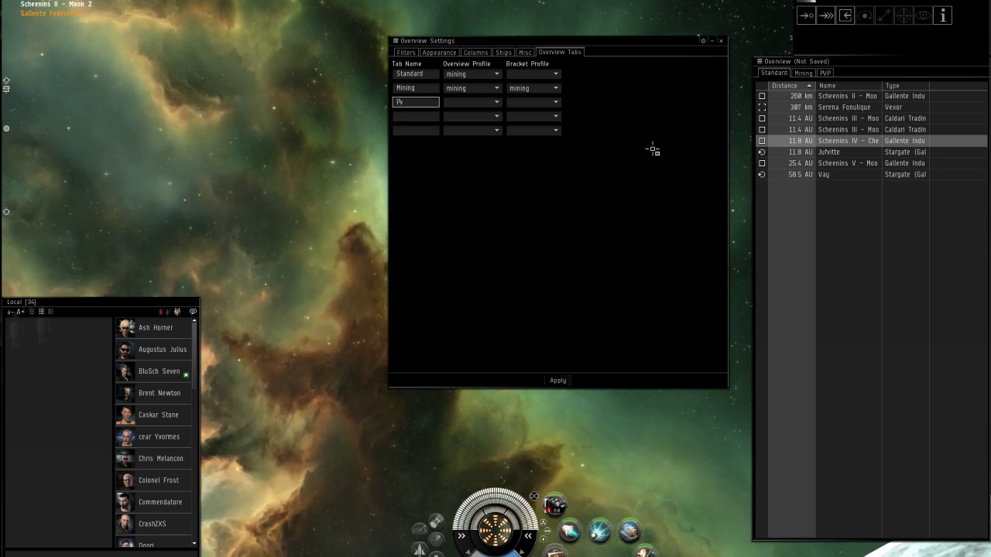
key("Tab")
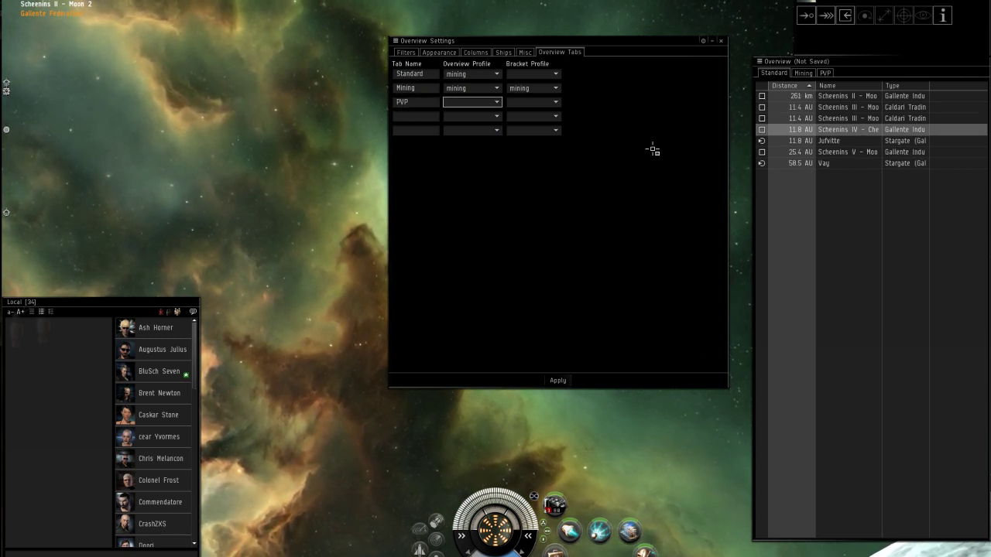
key("space")
key("Down")
key("Down")
key("Down")
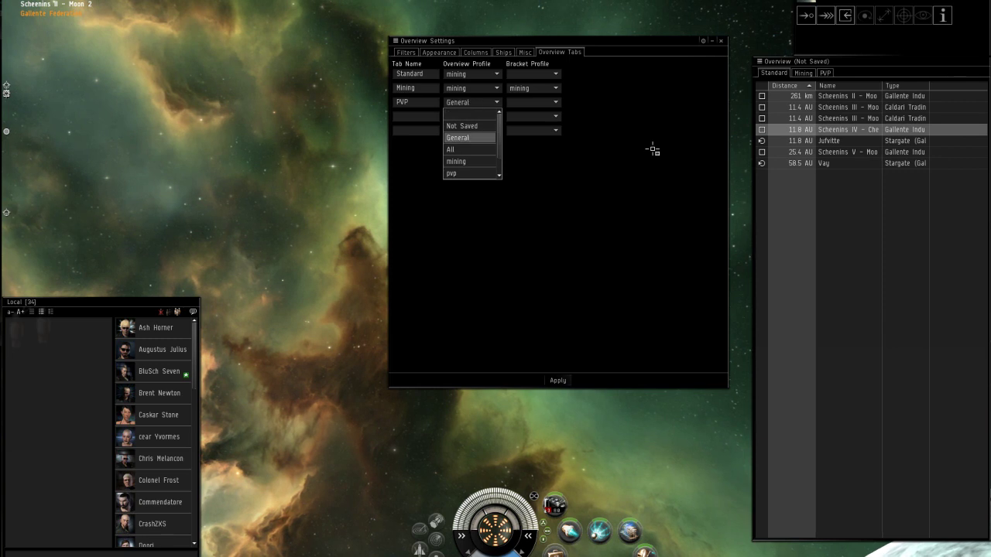
key("Return")
key("Tab")
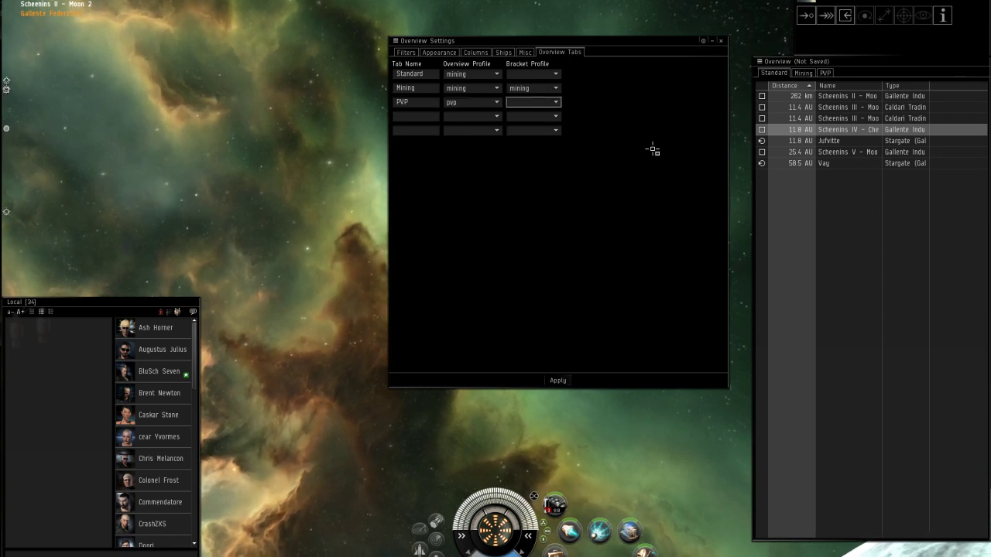
key("space")
key("Down")
key("Down")
key("Down")
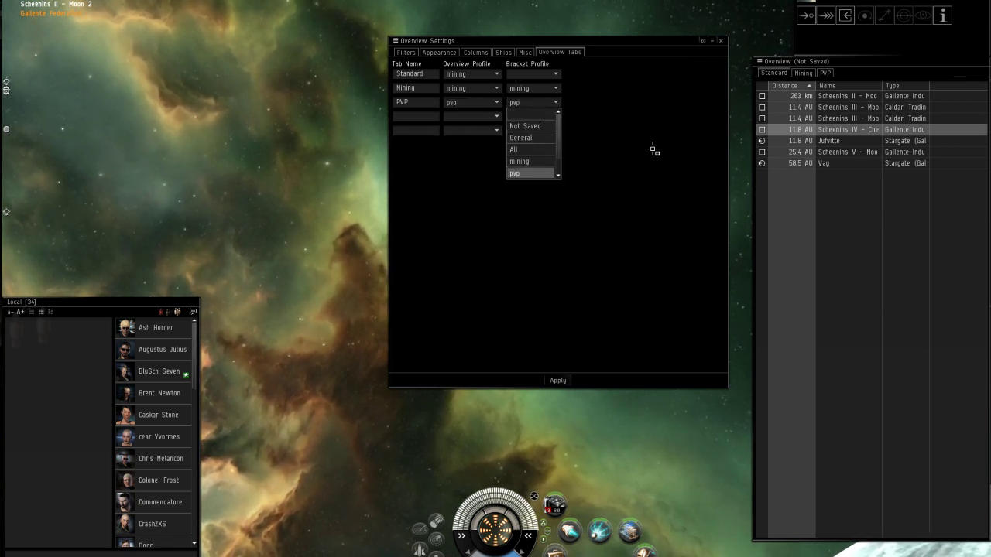
key("Return")
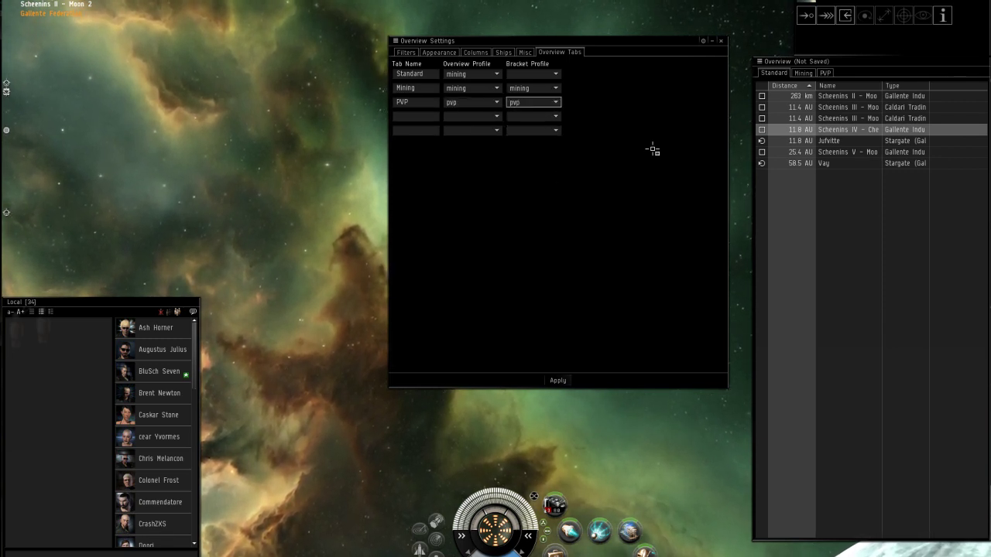
left_click(558, 381)
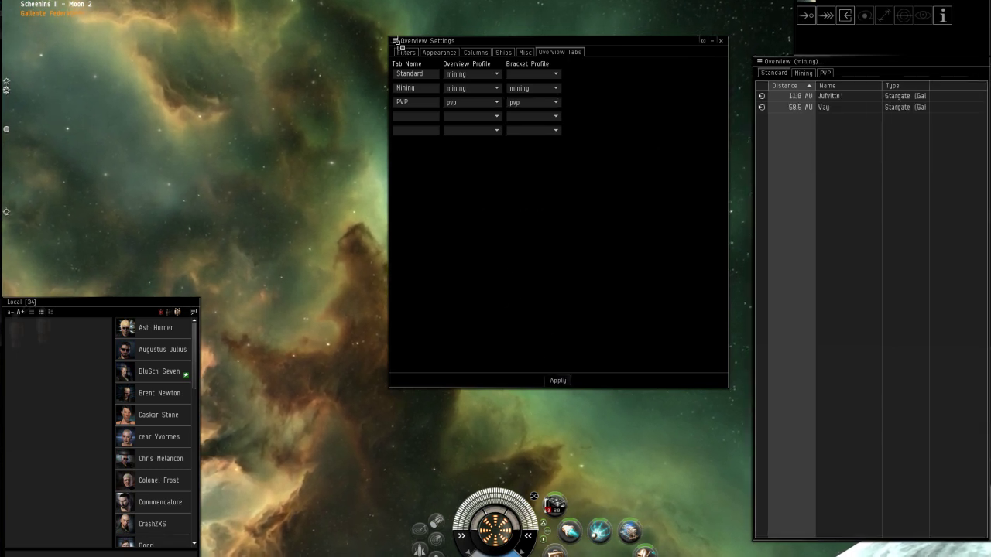
Save the current type selection over the existing PVP preset and close Overview Settings.
left_click(396, 43)
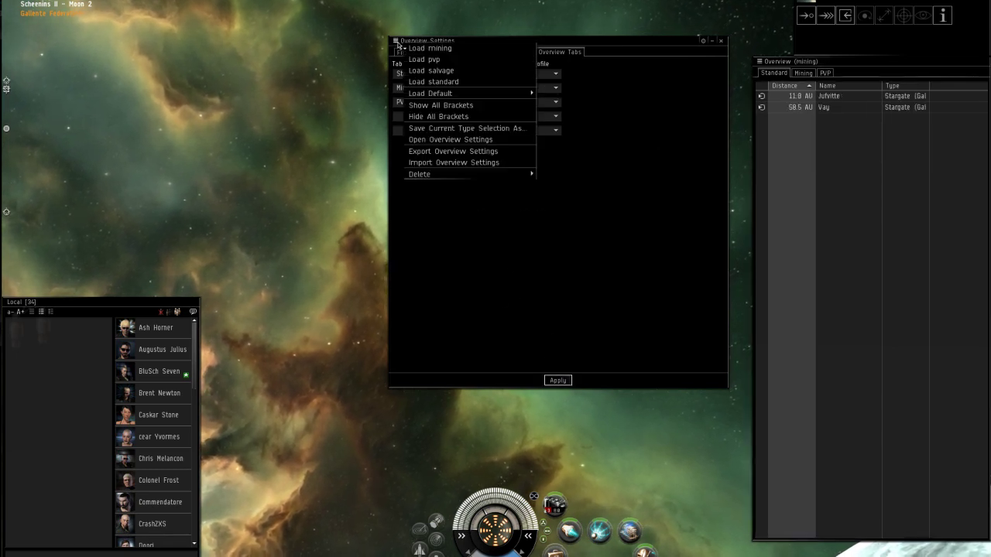
left_click(462, 128)
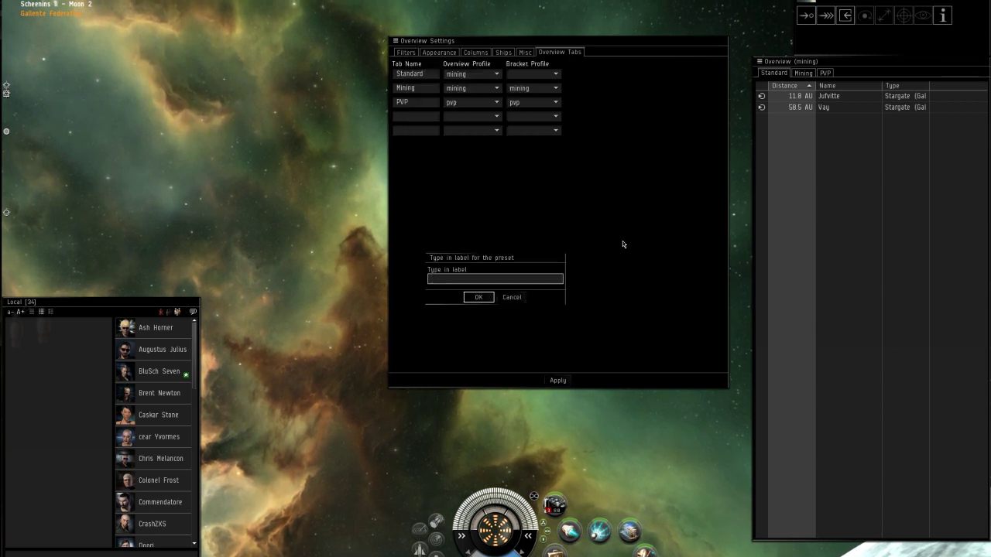
type("PVP")
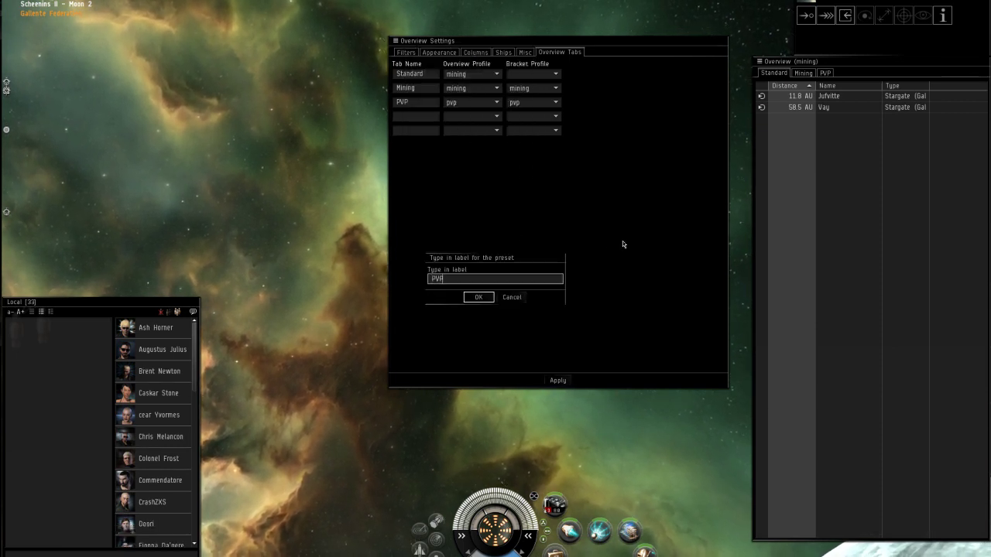
key("Return")
left_click(481, 332)
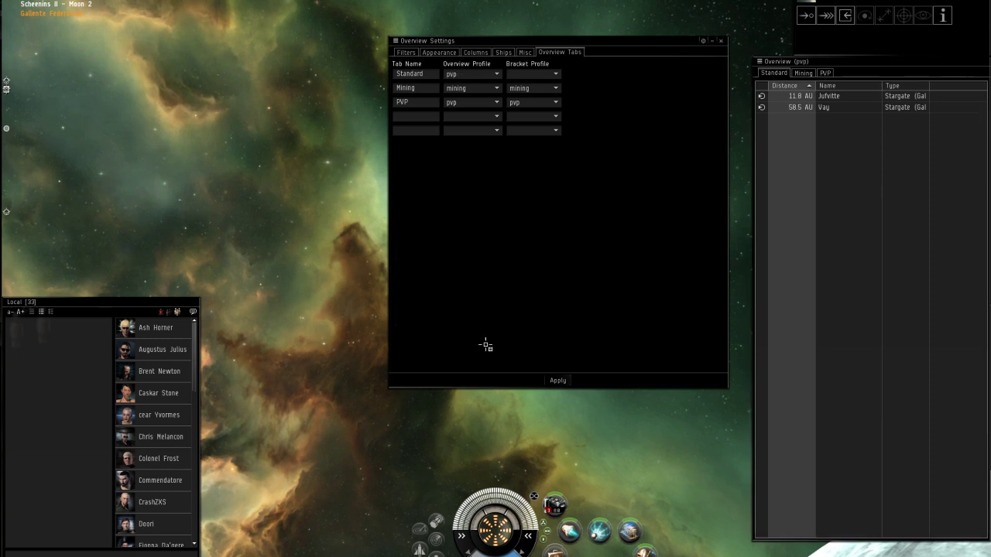
left_click(718, 41)
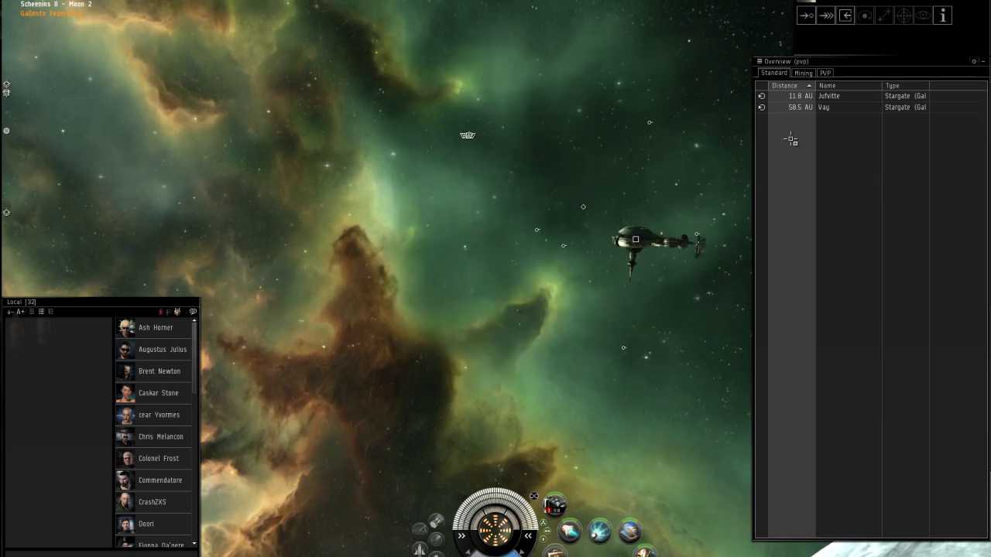
left_click(804, 72)
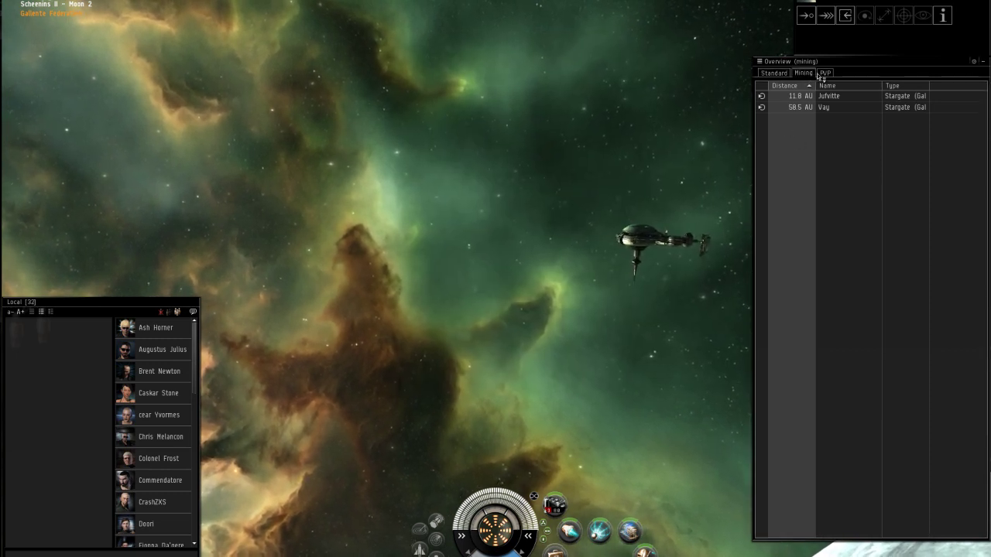
left_click(829, 74)
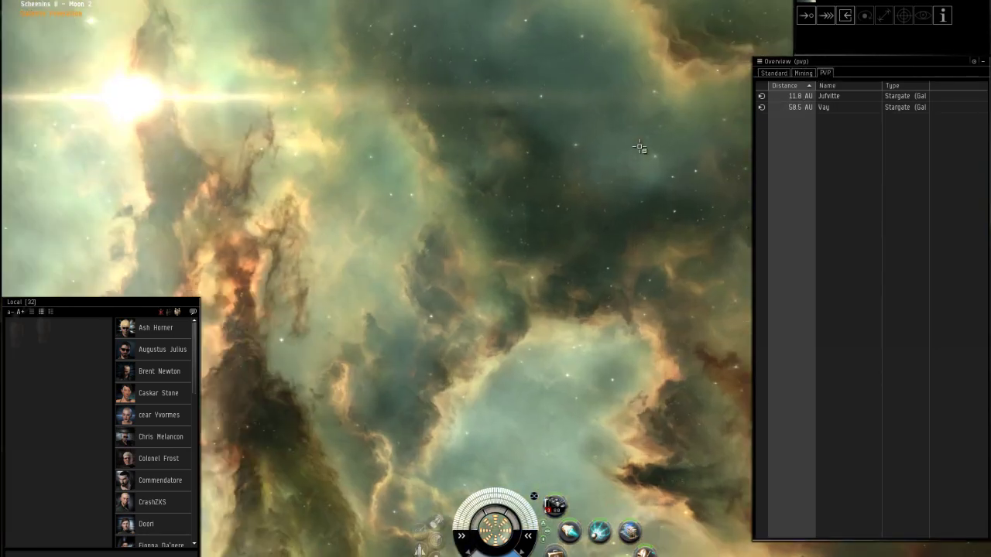
left_click_drag(639, 147, 695, 153)
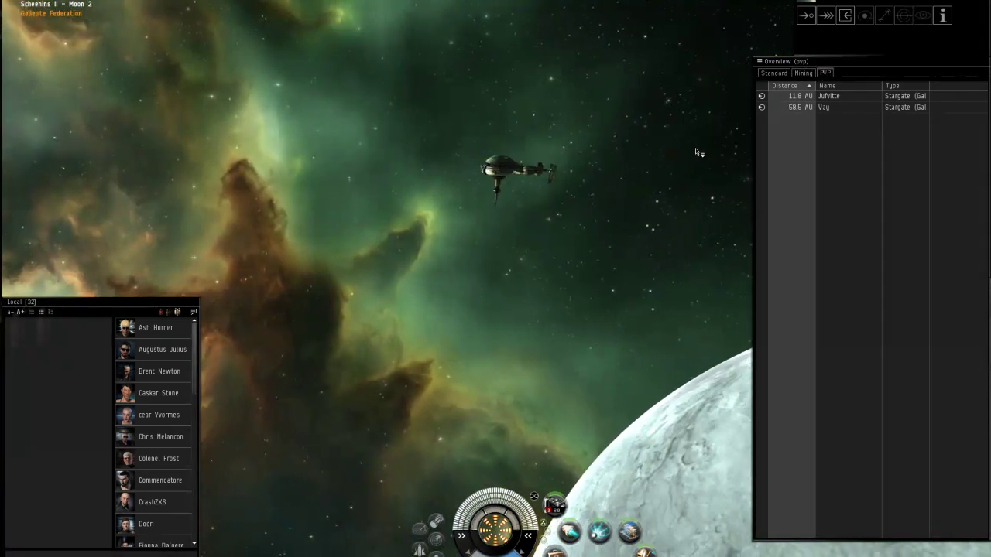
left_click(787, 72)
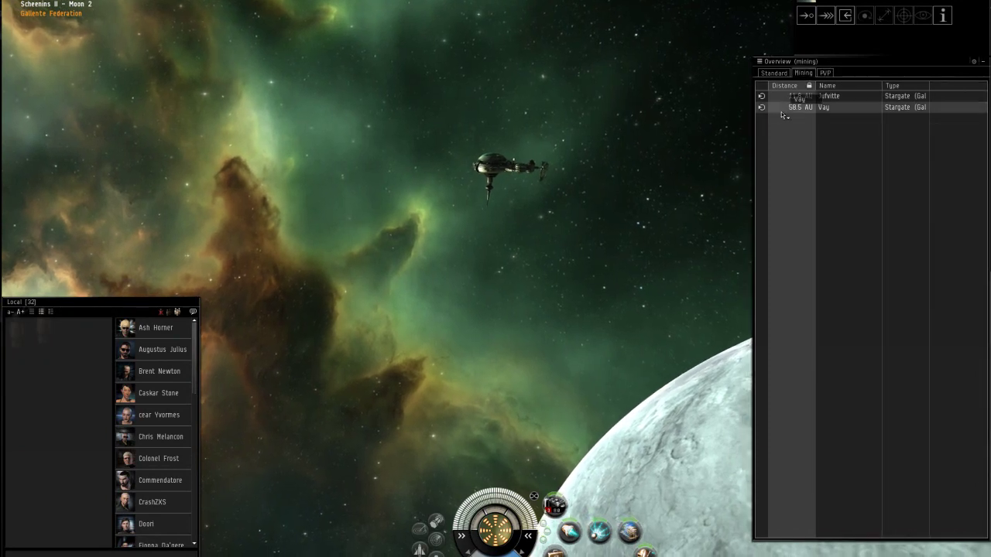
left_click(776, 72)
left_click_drag(610, 115, 569, 126)
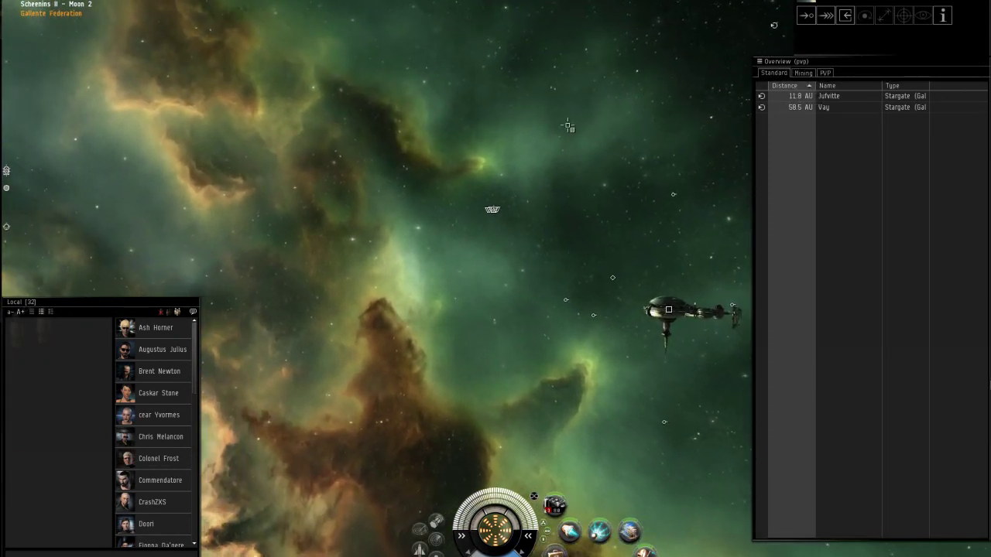
left_click(495, 209)
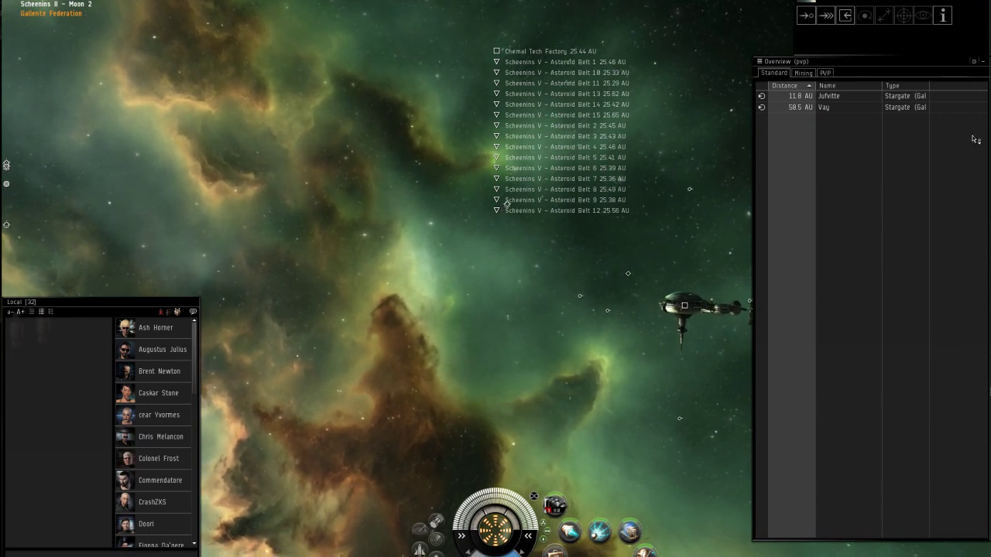
left_click_drag(506, 206, 570, 139)
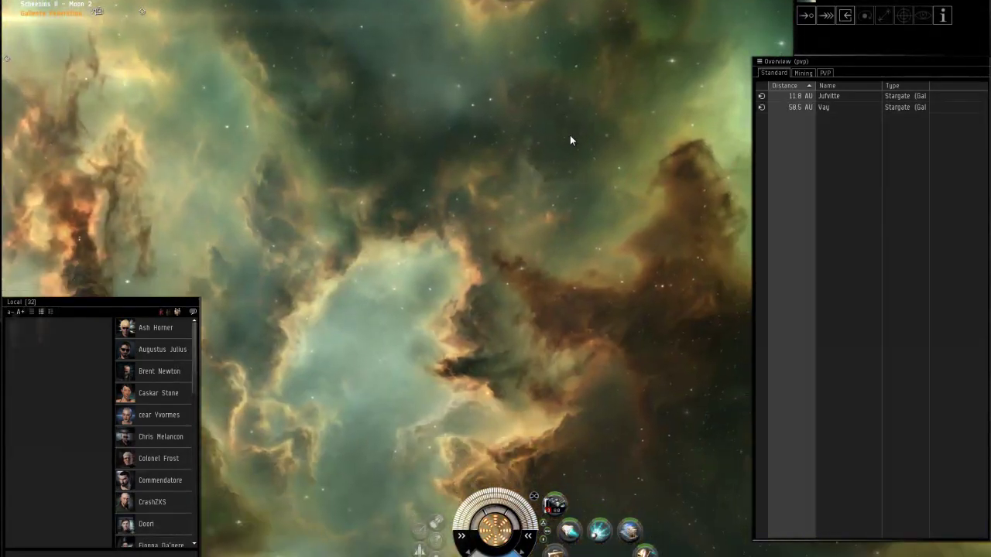